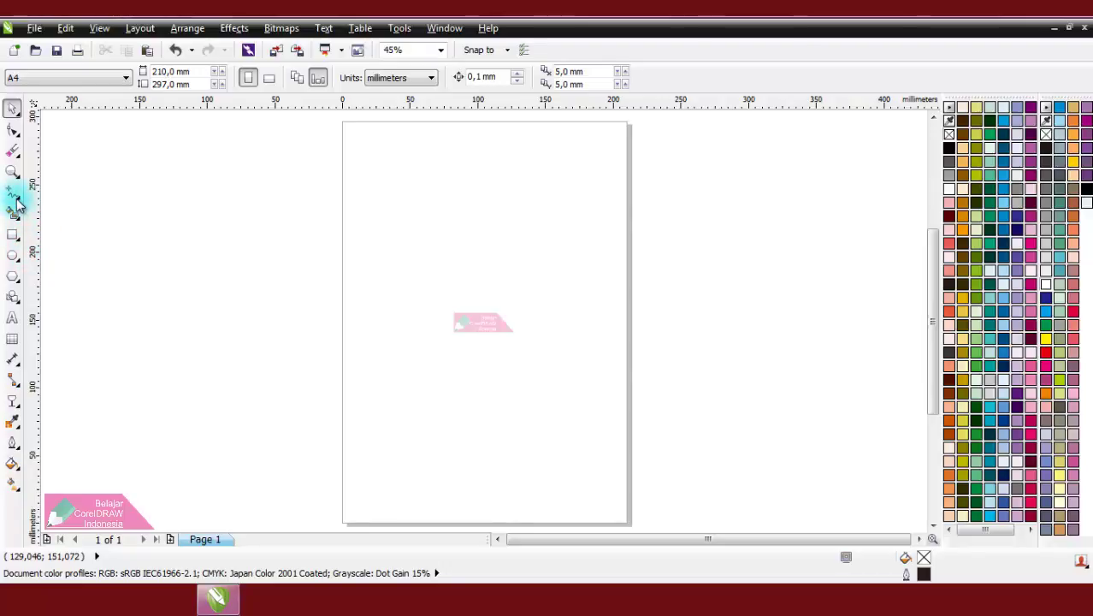
Draw a trapezoid about 79 mm wide and 95 mm high on the page using Basic Shapes.
click(17, 279)
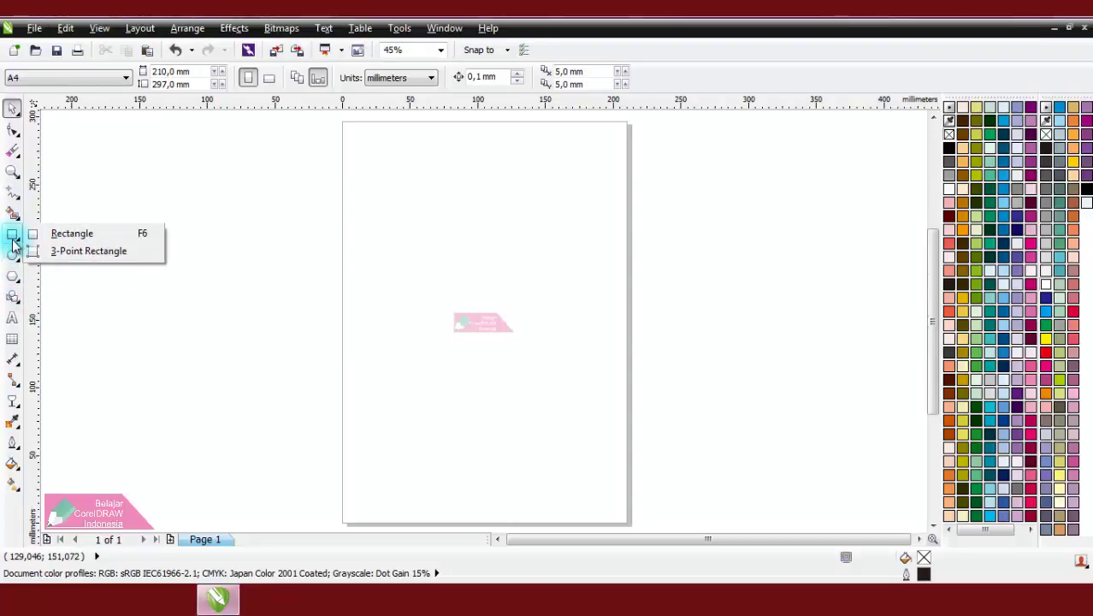
click(69, 295)
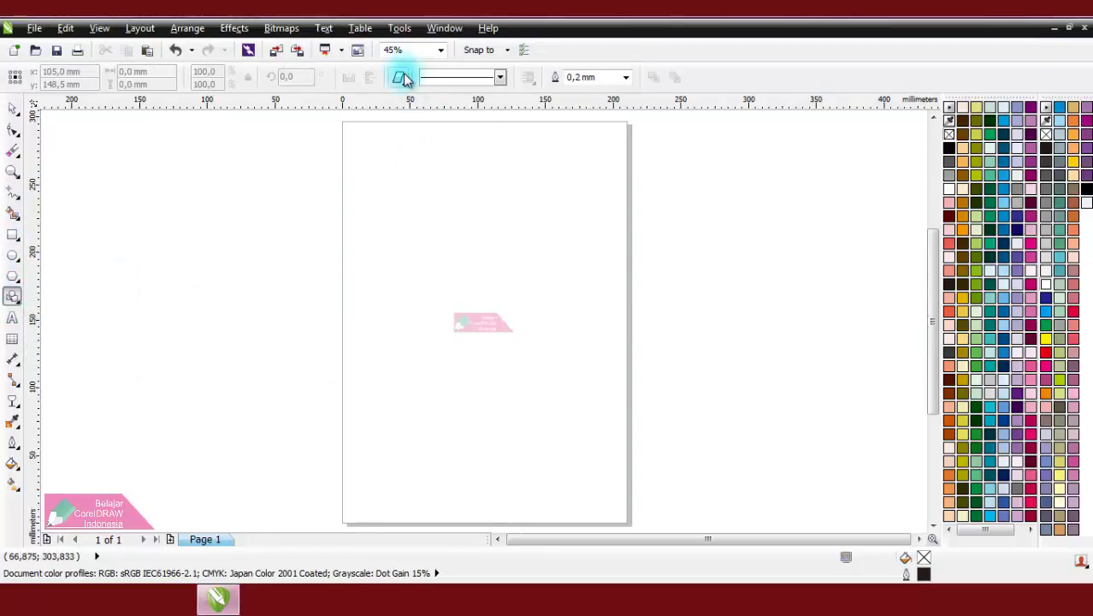
click(400, 75)
click(428, 121)
drag(422, 276, 526, 414)
scroll(505, 325, up, 3)
scroll(495, 334, down, 2)
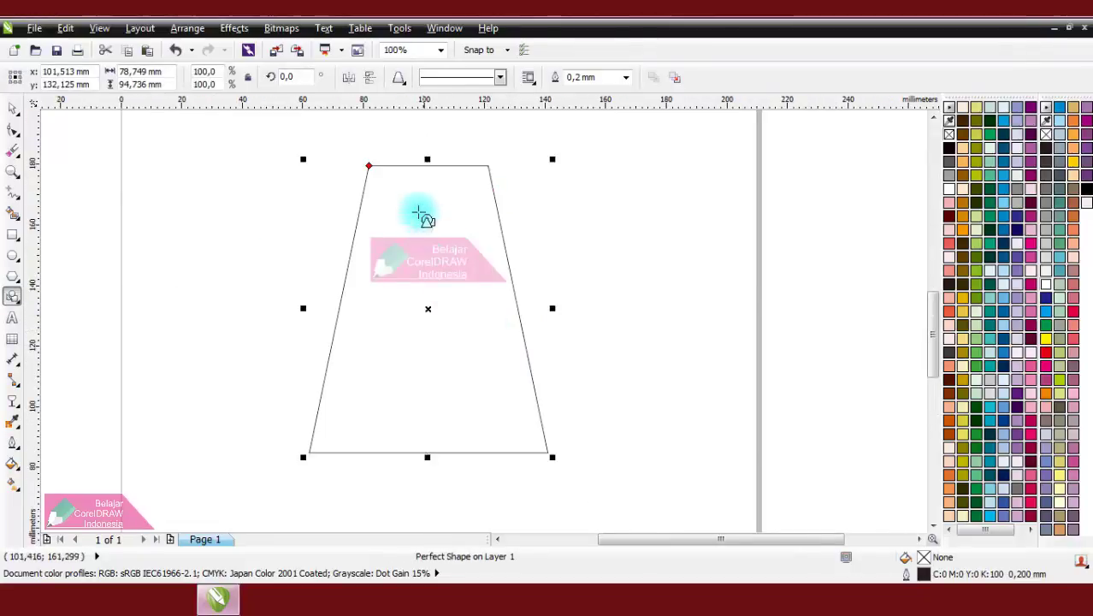
scroll(385, 166, up, 2)
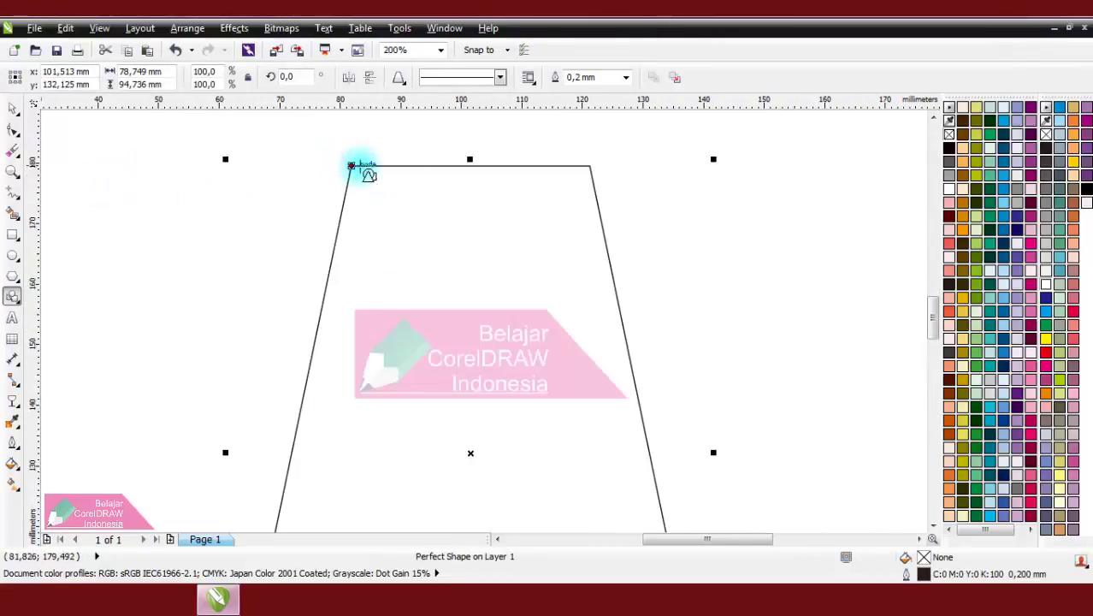
scroll(526, 164, down, 2)
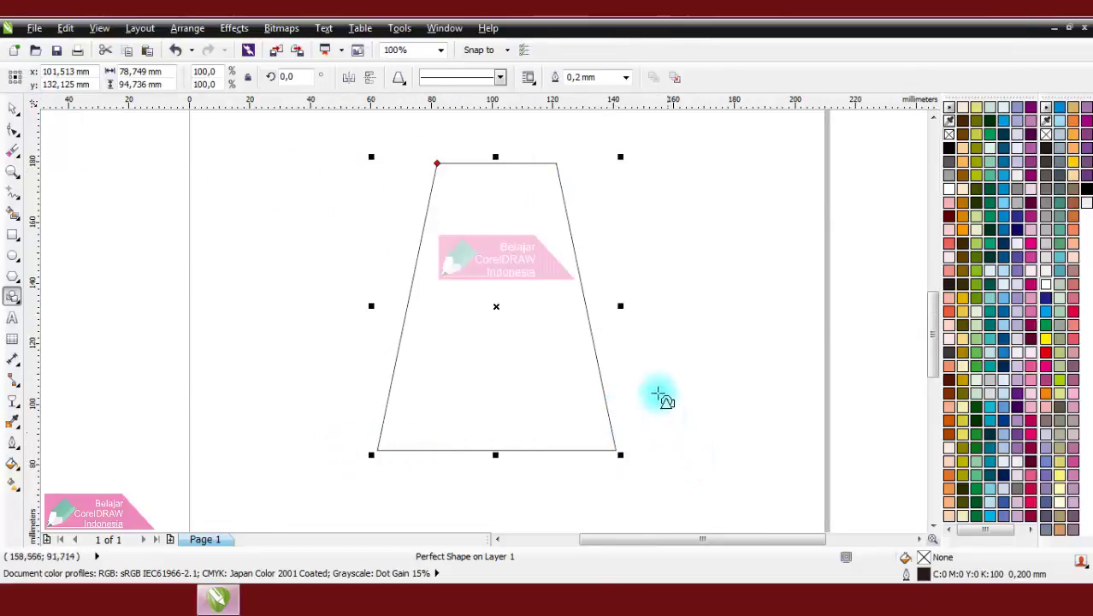
click(14, 106)
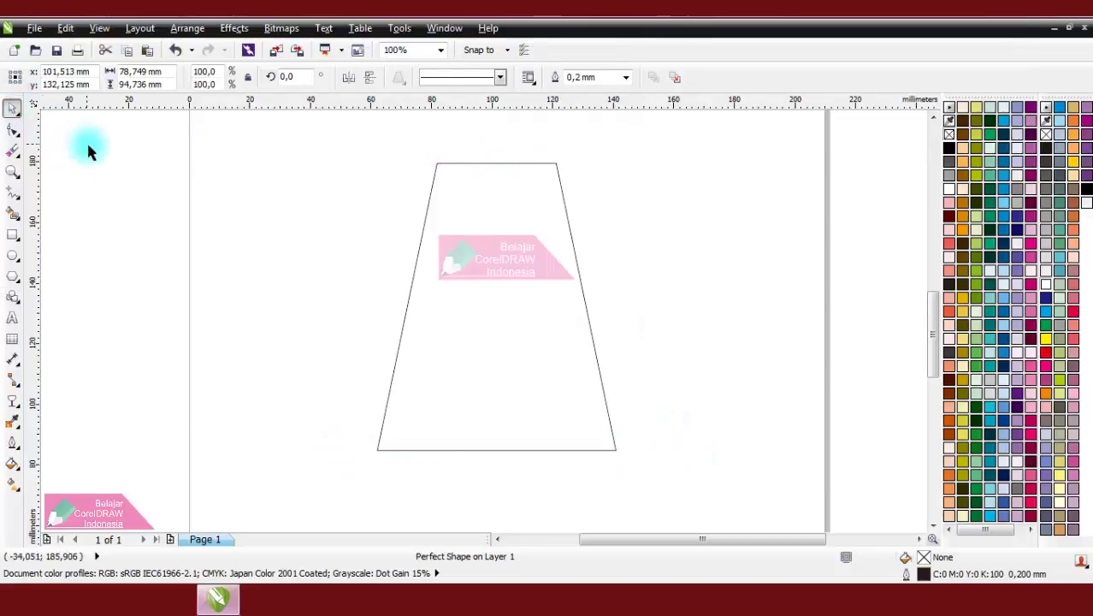
click(88, 146)
click(573, 259)
scroll(581, 245, up, 1)
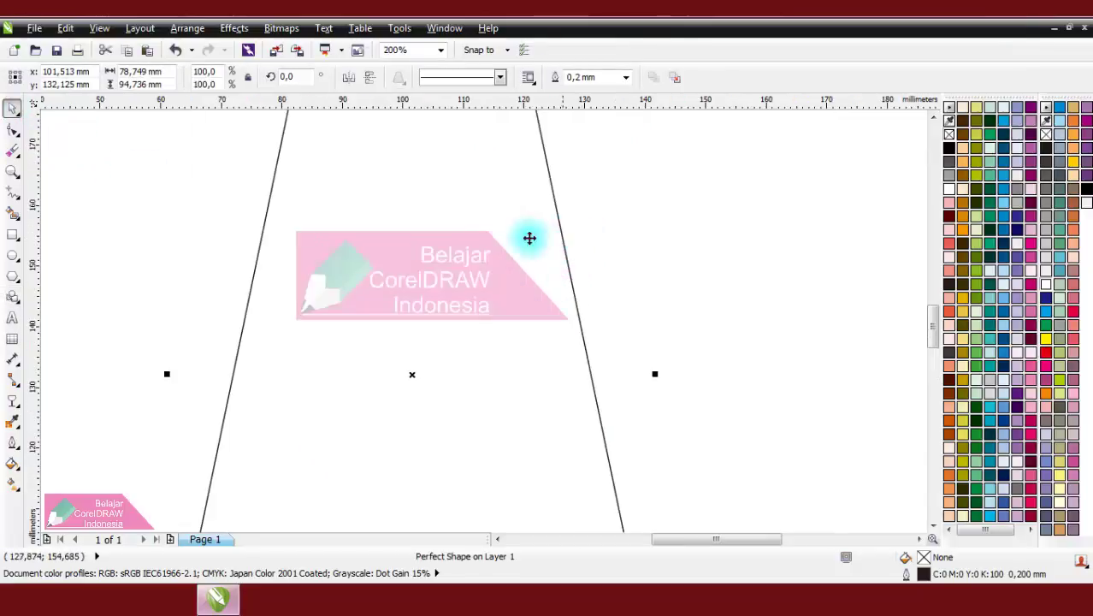
scroll(385, 257, down, 2)
scroll(383, 263, up, 2)
scroll(370, 257, down, 2)
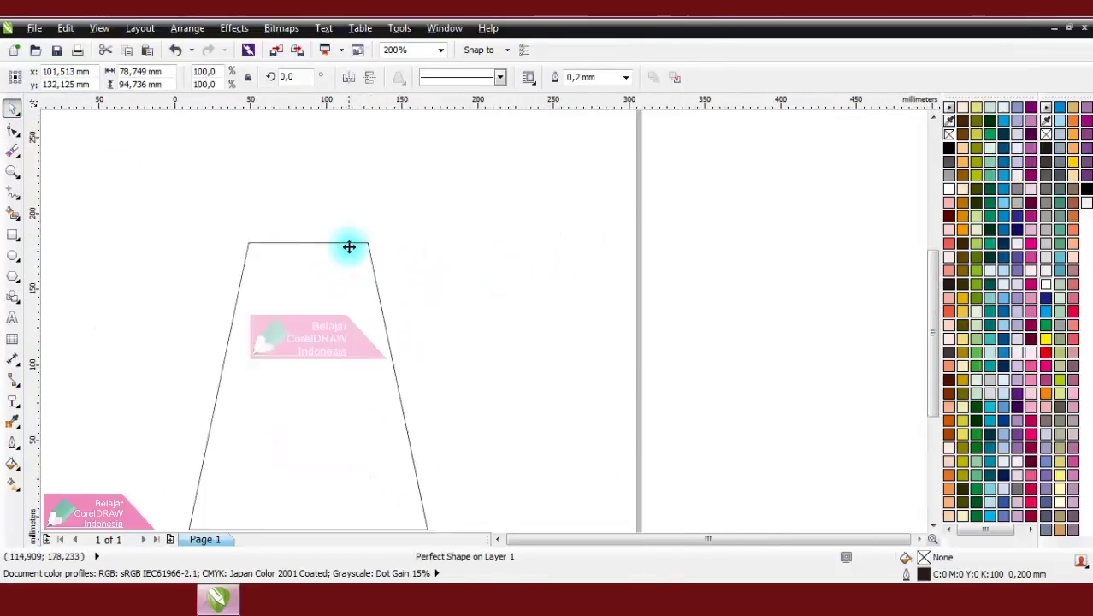
scroll(329, 300, up, 1)
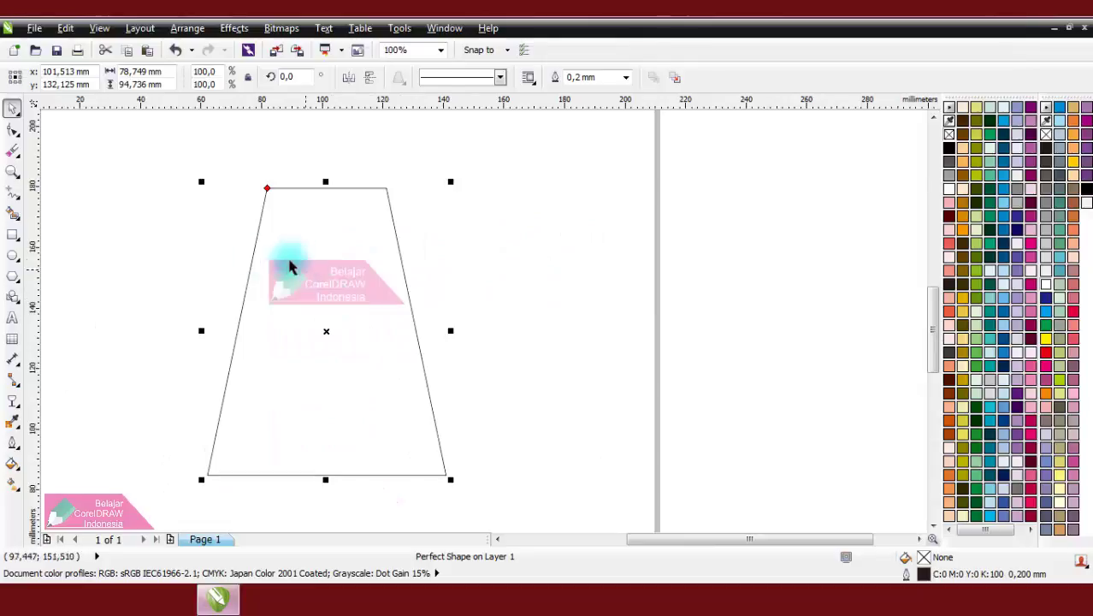
click(23, 360)
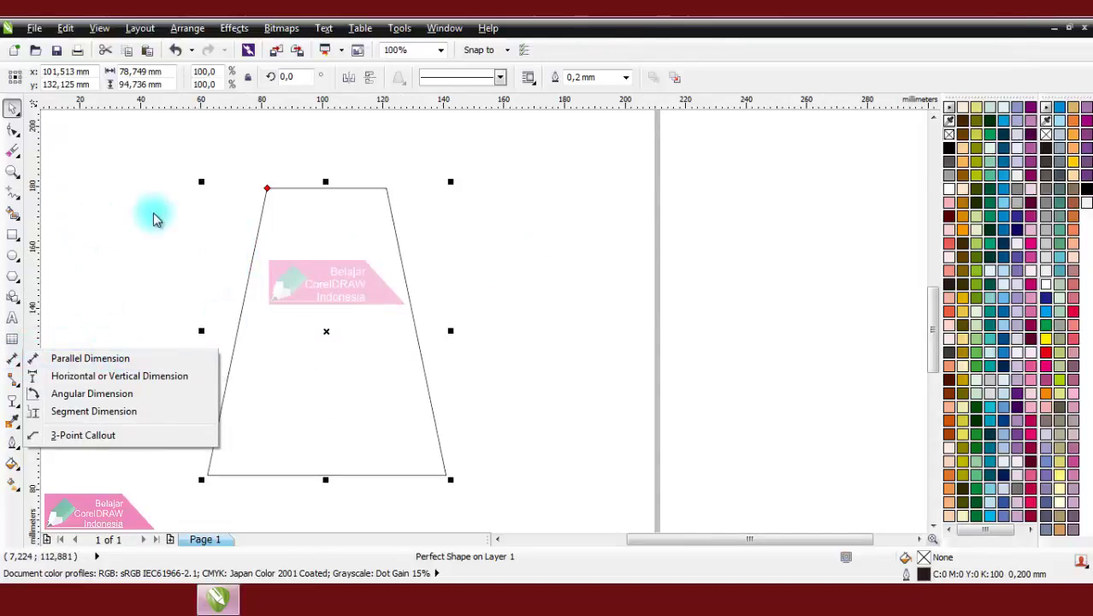
scroll(299, 186, up, 1)
scroll(248, 180, up, 1)
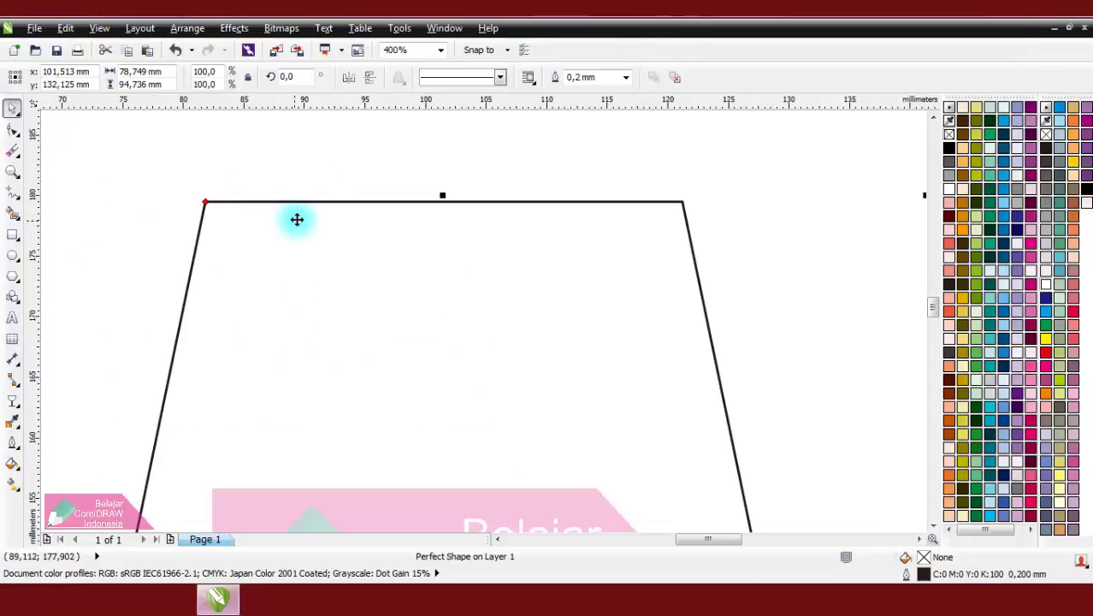
scroll(221, 206, down, 1)
scroll(419, 196, down, 1)
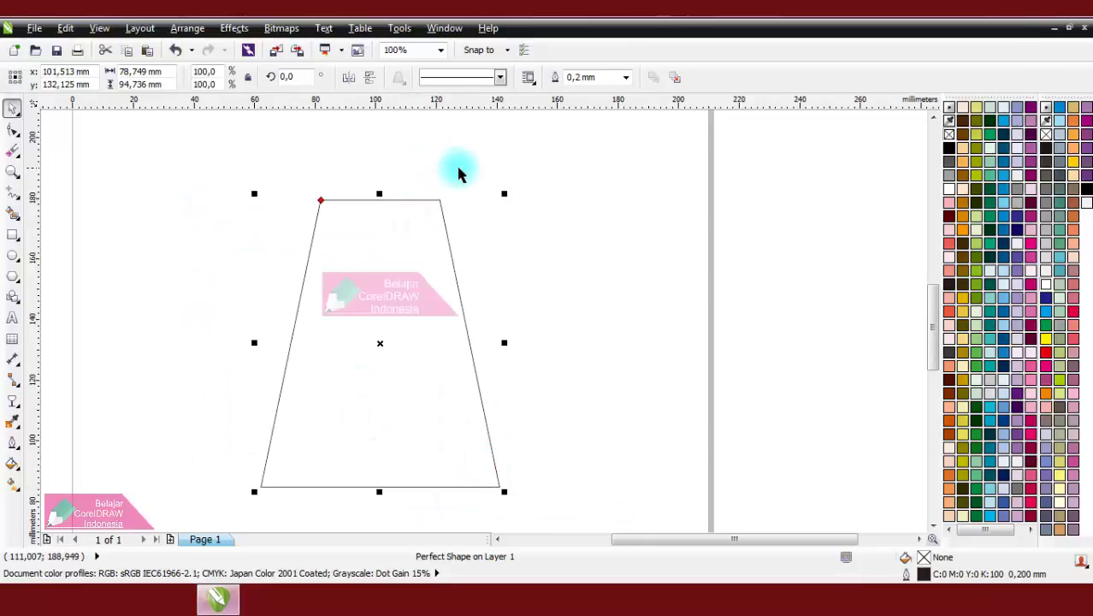
Add a parallel dimension to the trapezoid's top edge, with the dimension line placed just above it.
scroll(453, 178, up, 1)
scroll(274, 205, down, 1)
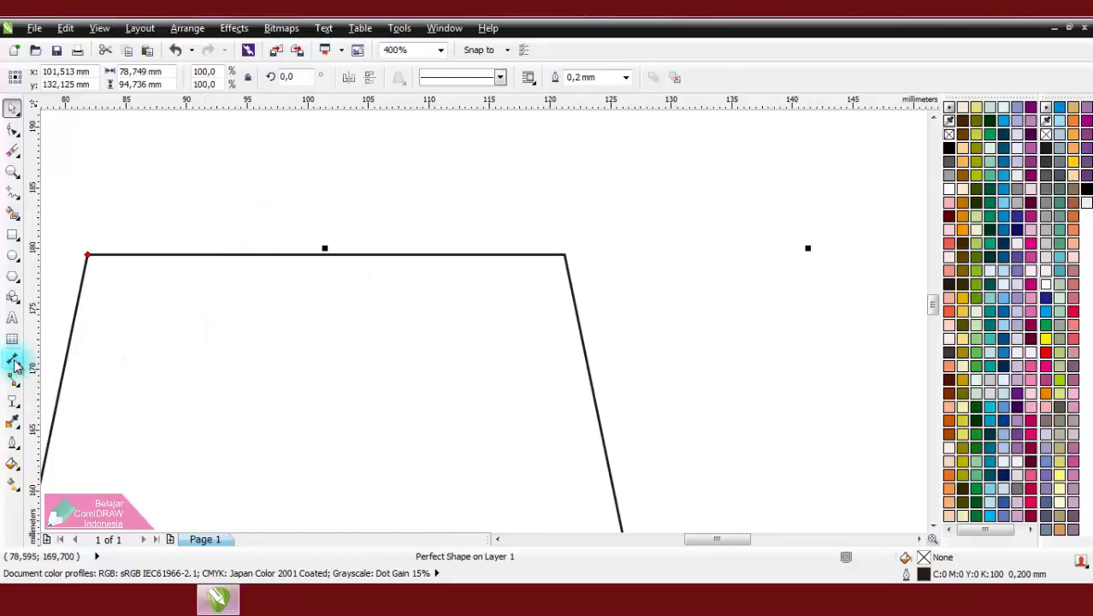
click(12, 360)
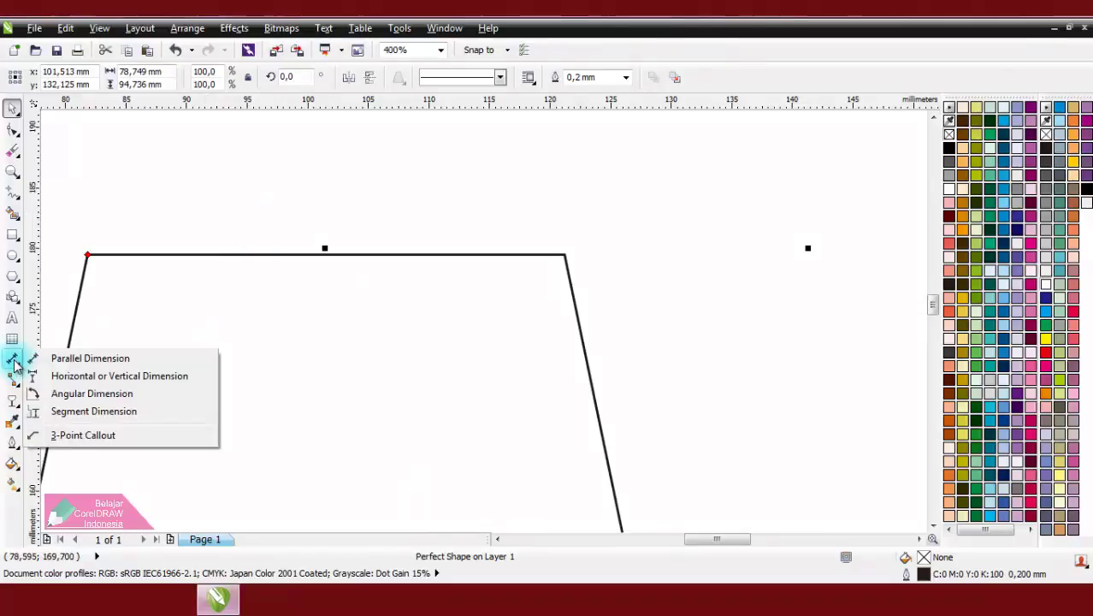
click(89, 359)
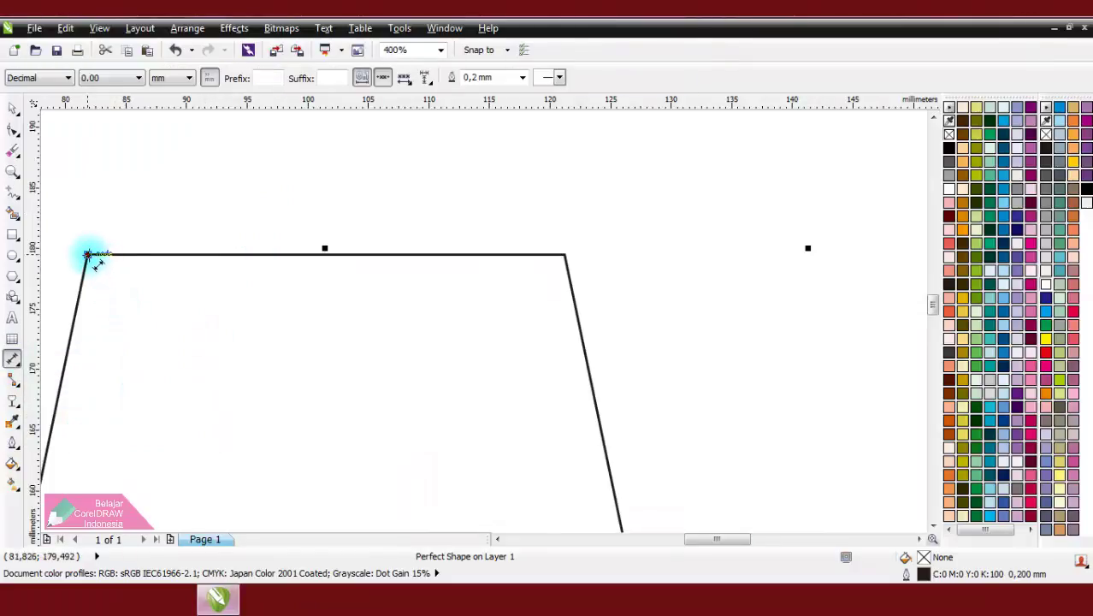
drag(87, 255, 560, 254)
drag(87, 255, 565, 255)
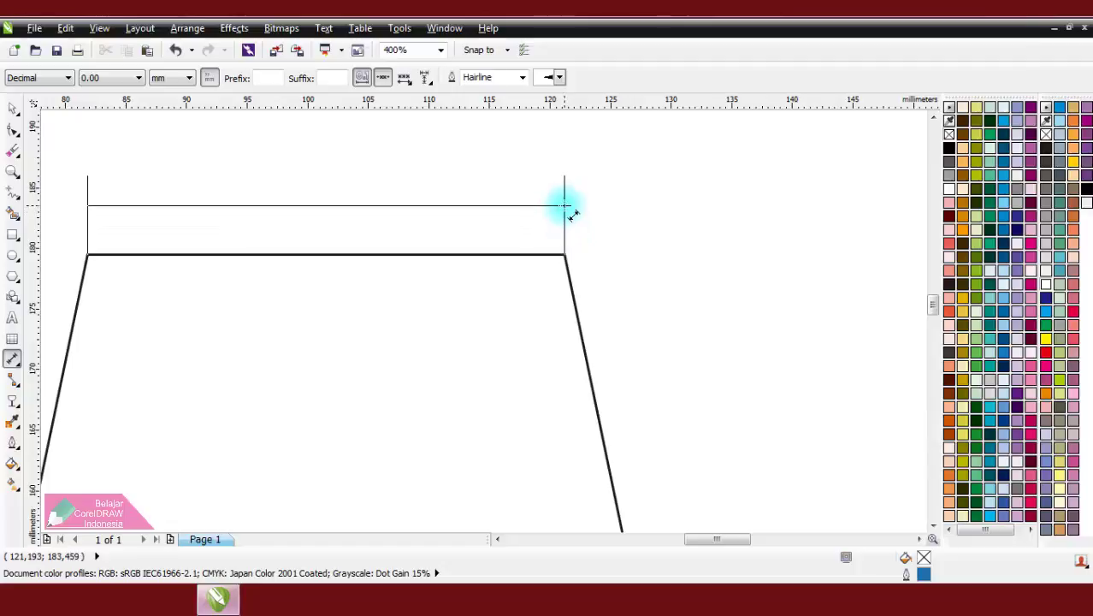
click(565, 207)
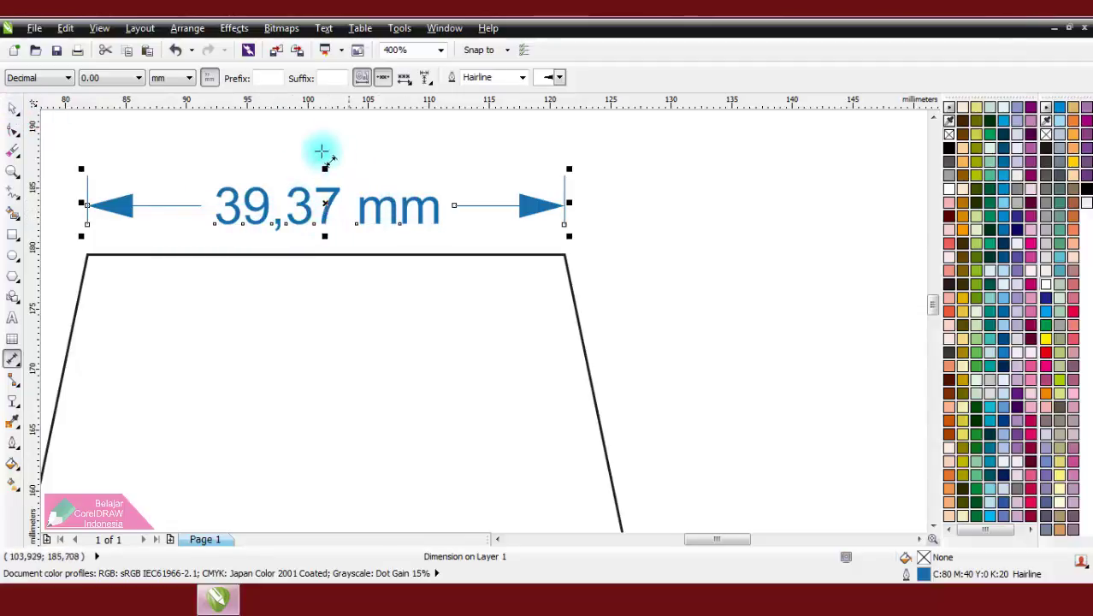
Try centimeters as the unit of the top edge dimension, and undo the change.
click(183, 79)
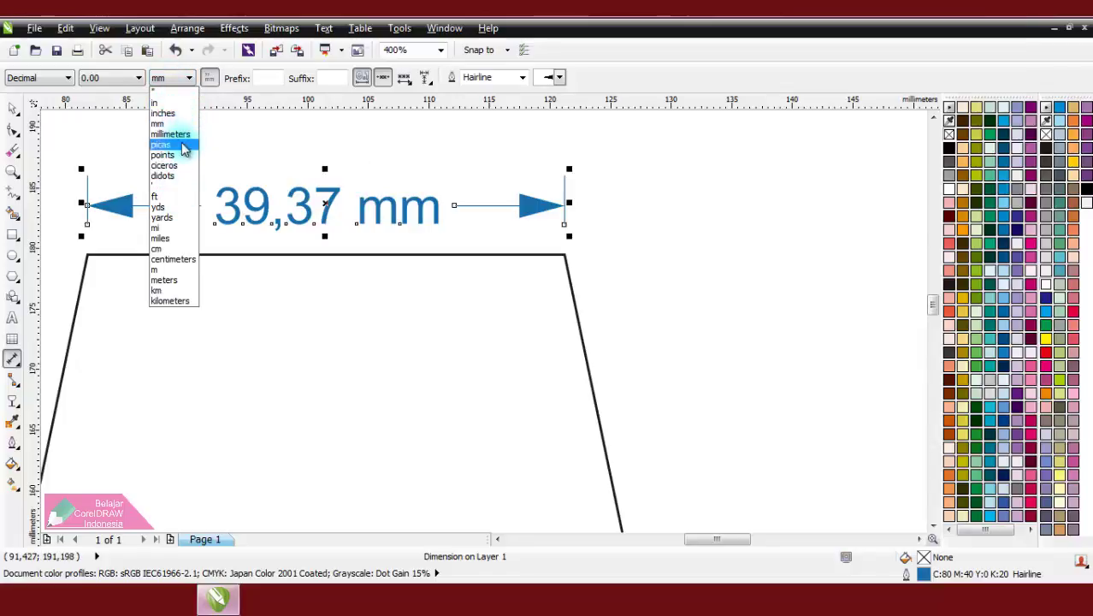
click(176, 260)
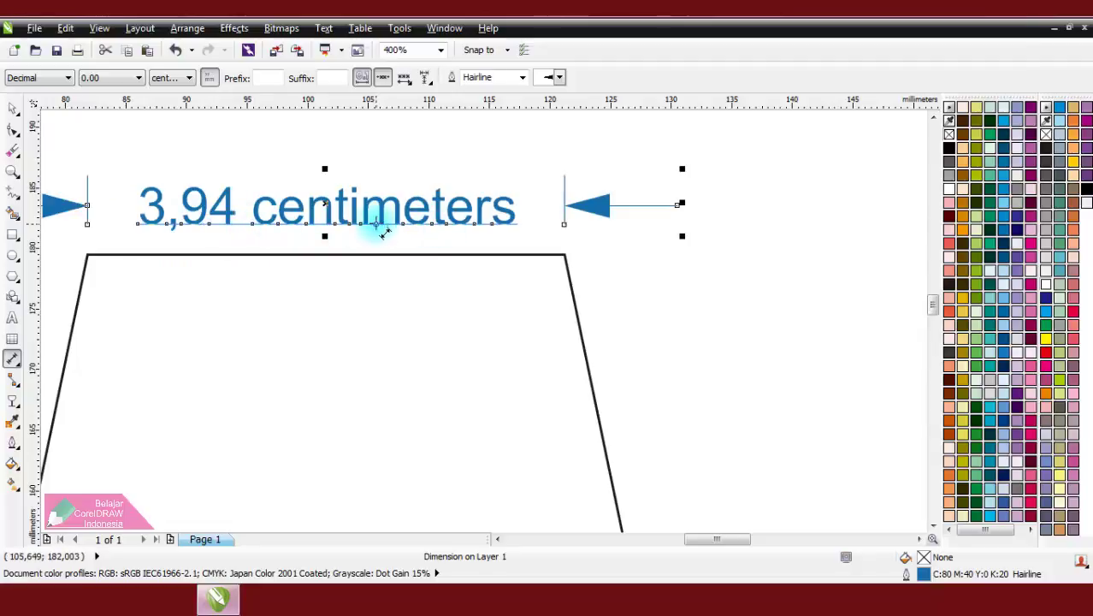
key(ctrl+z)
Add a parallel dimension along the trapezoid's right slanted side, placed just outside the edge.
click(13, 107)
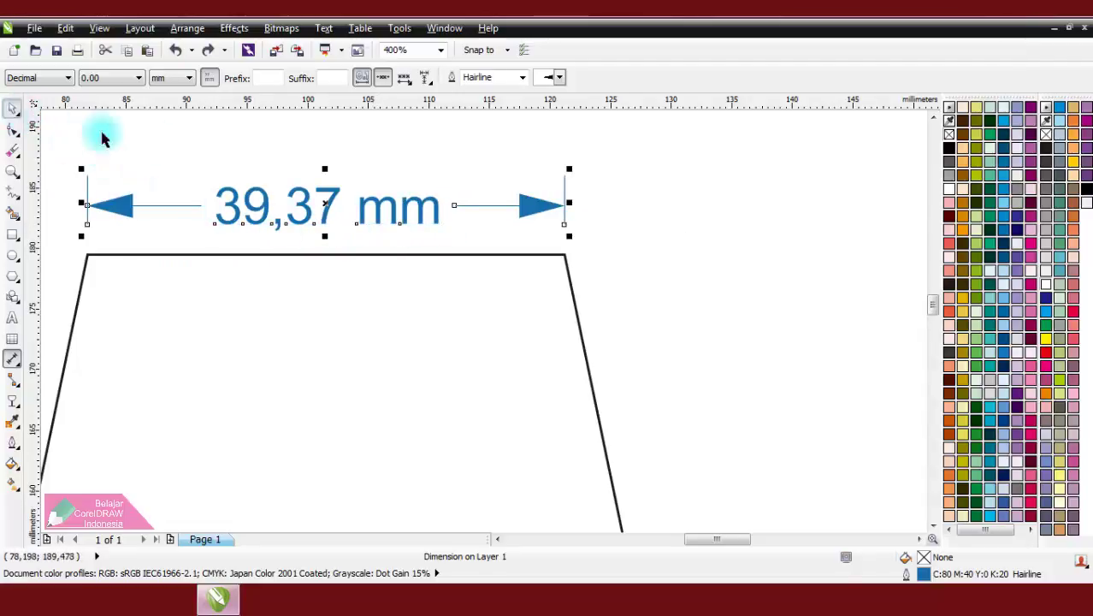
scroll(392, 197, down, 3)
click(420, 258)
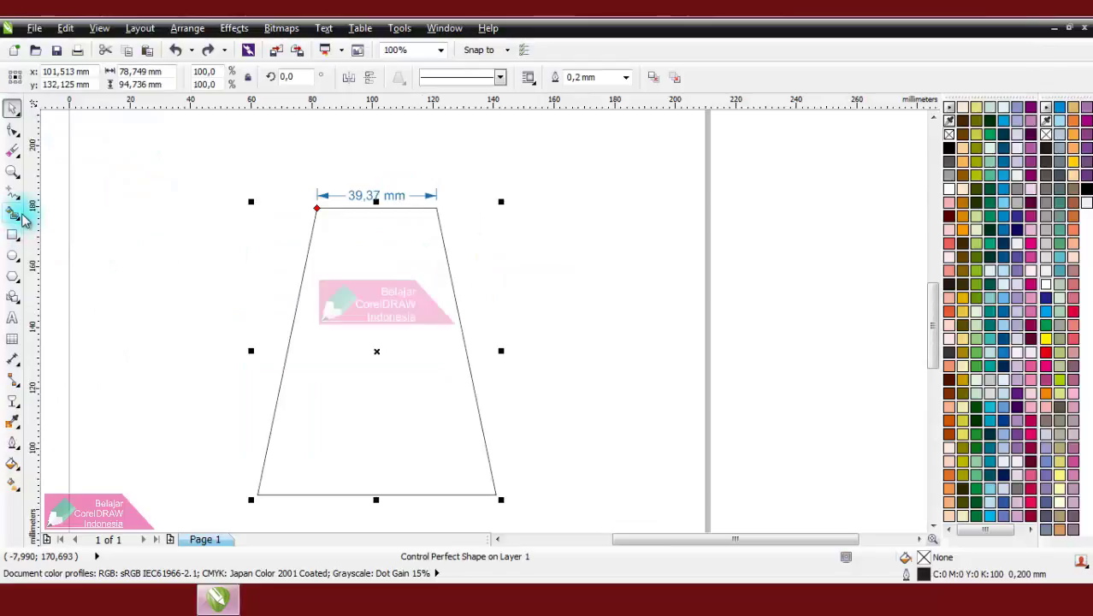
click(24, 361)
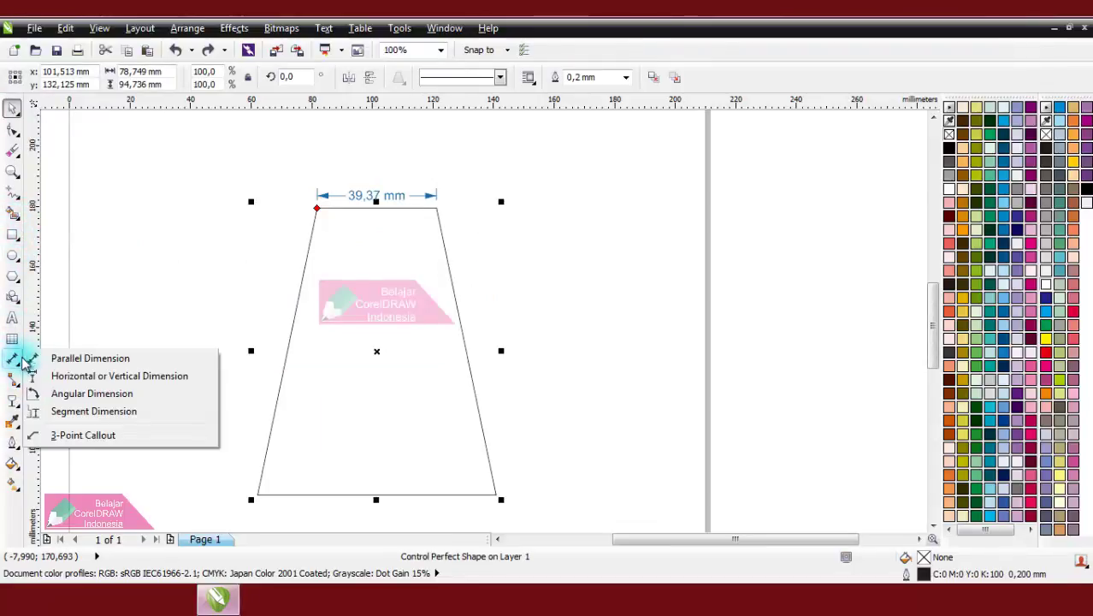
click(90, 358)
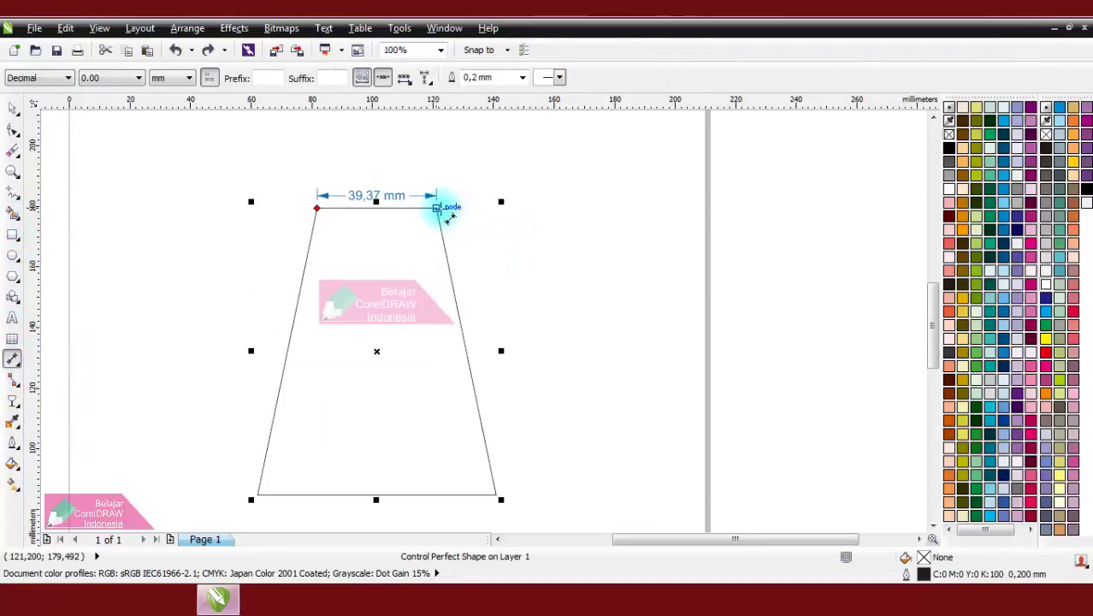
drag(437, 208, 497, 494)
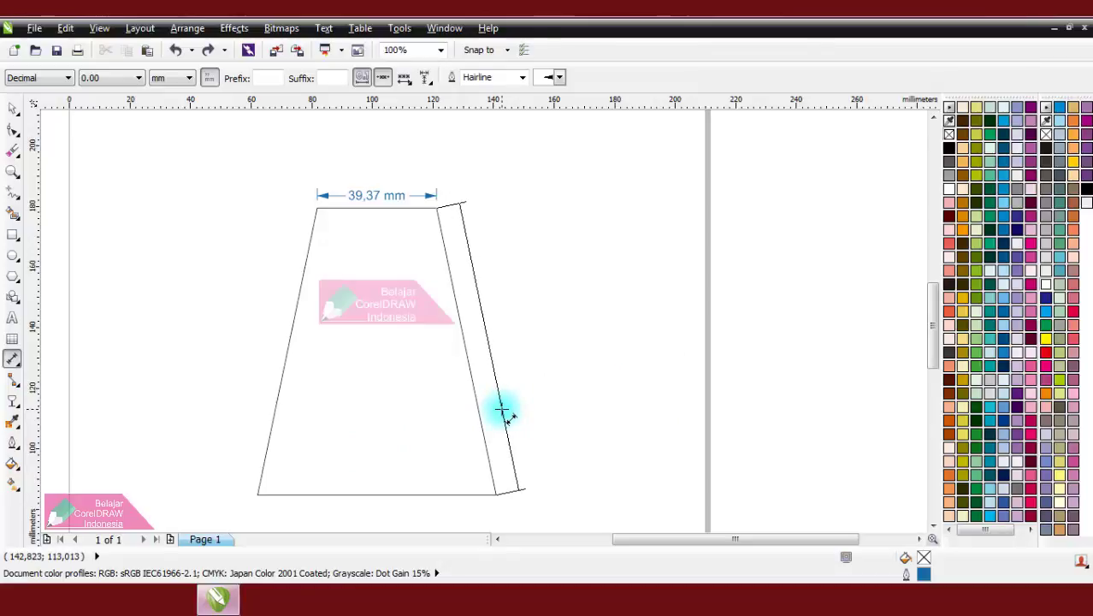
click(502, 404)
Examine the slanted side's dimension label up close and both dimensions on the whole trapezoid.
scroll(480, 322, up, 2)
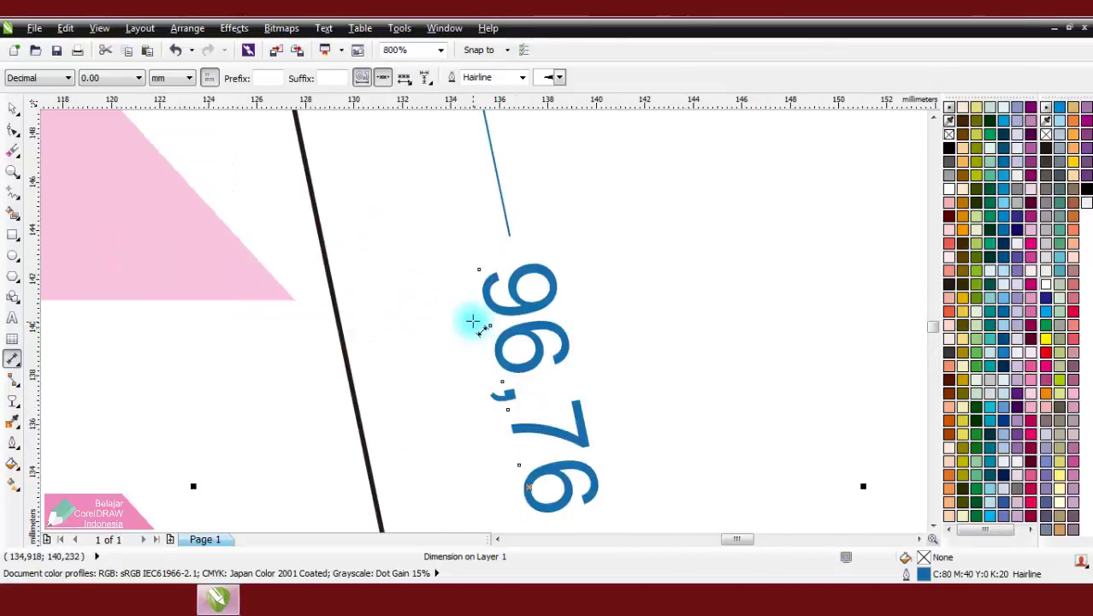
scroll(489, 340, up, 2)
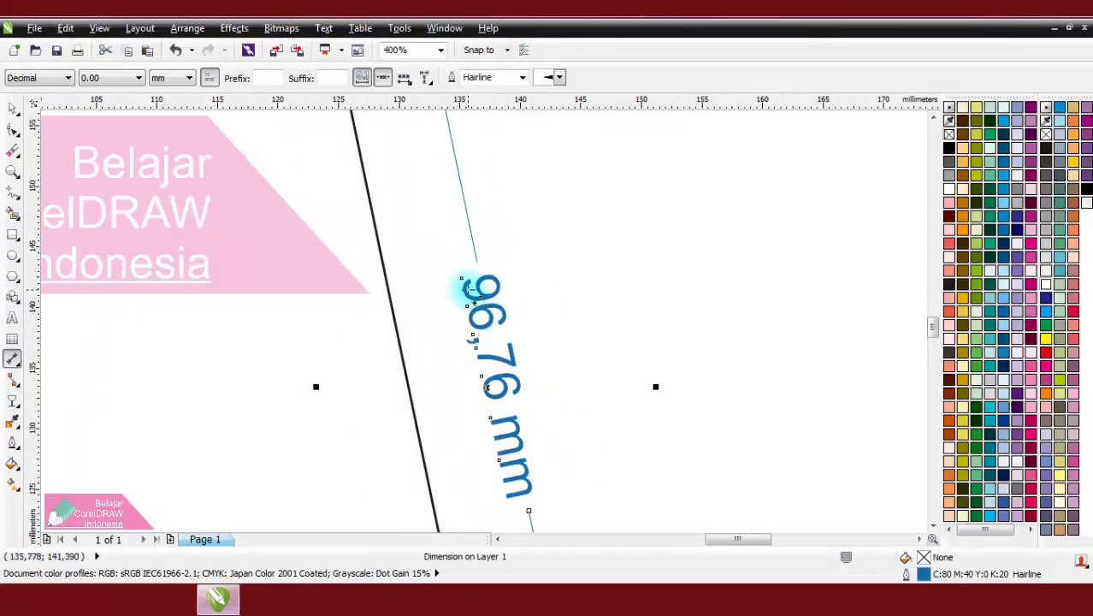
scroll(485, 310, down, 2)
click(13, 108)
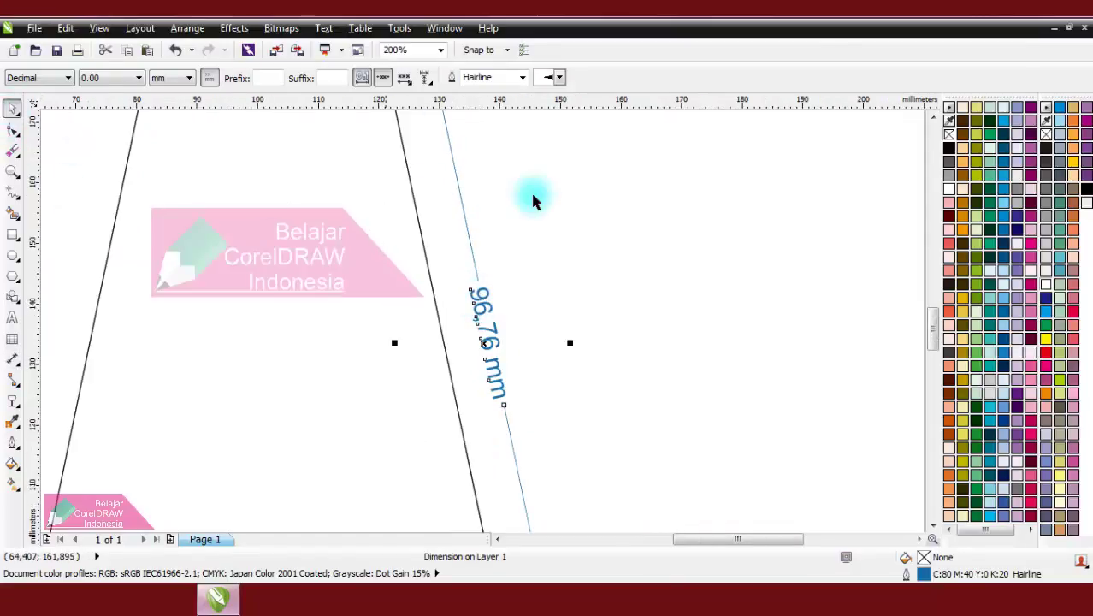
click(415, 310)
scroll(423, 291, down, 3)
scroll(376, 227, up, 2)
scroll(373, 248, down, 1)
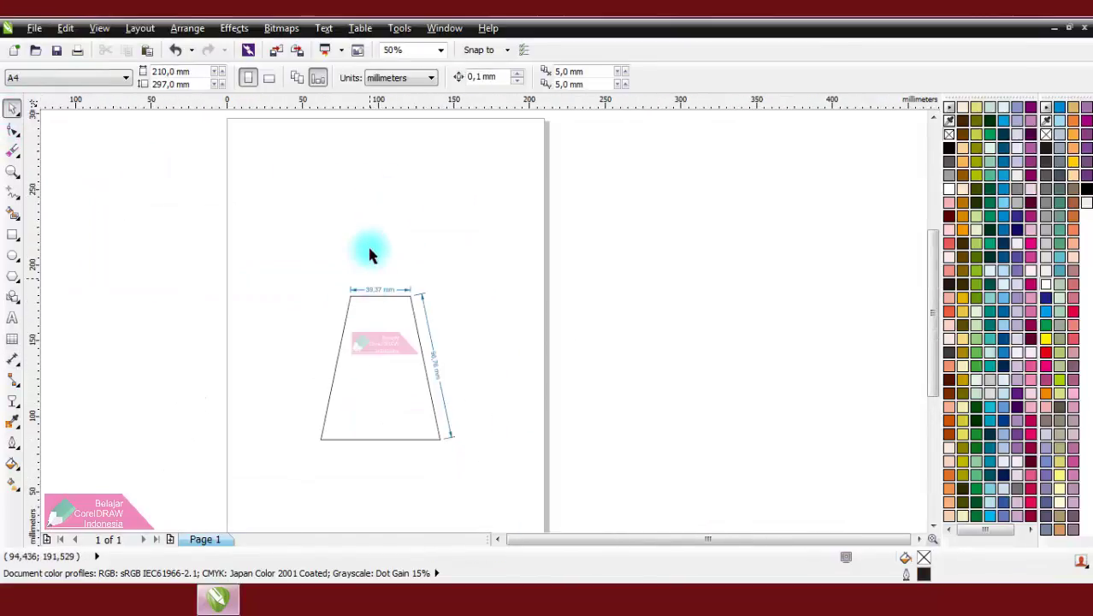
Draw a right triangle about 106 mm wide and 50 mm high above the trapezoid using Basic Shapes.
scroll(386, 168, up, 1)
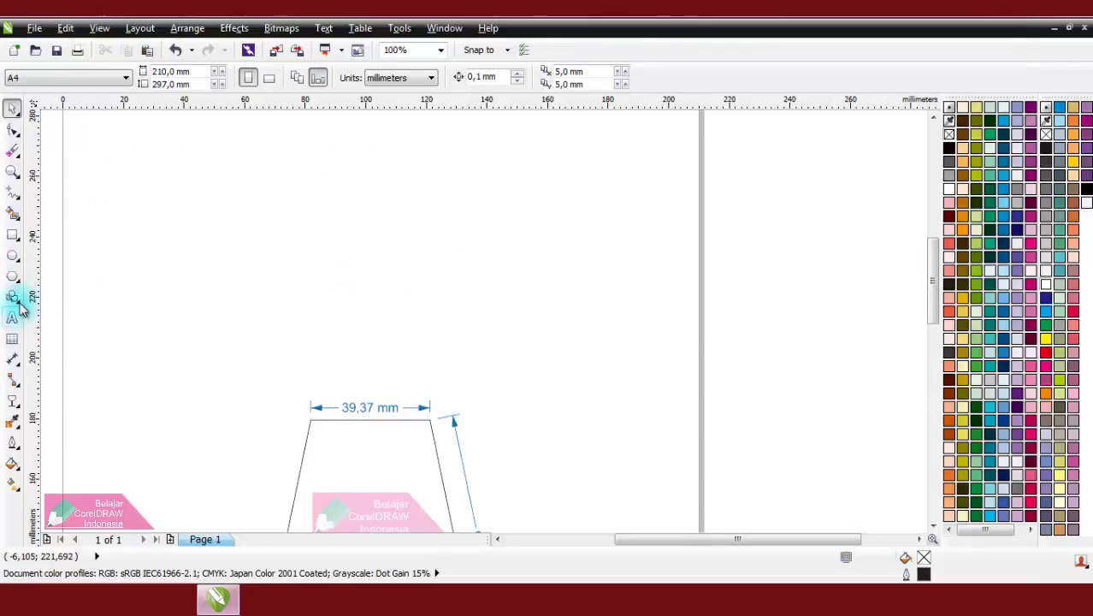
click(12, 263)
click(12, 295)
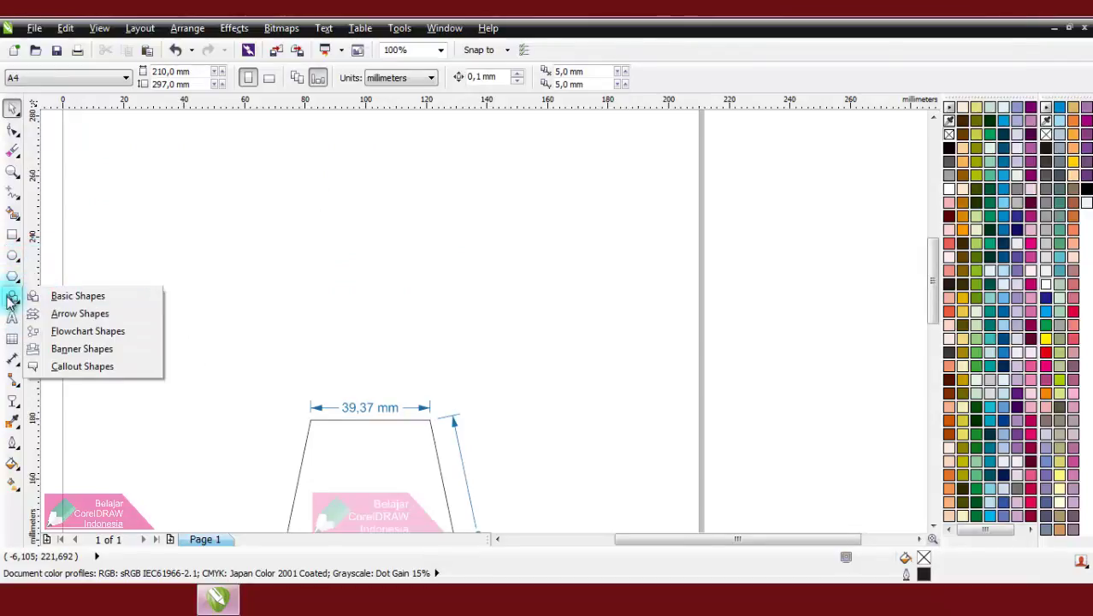
click(39, 295)
click(399, 78)
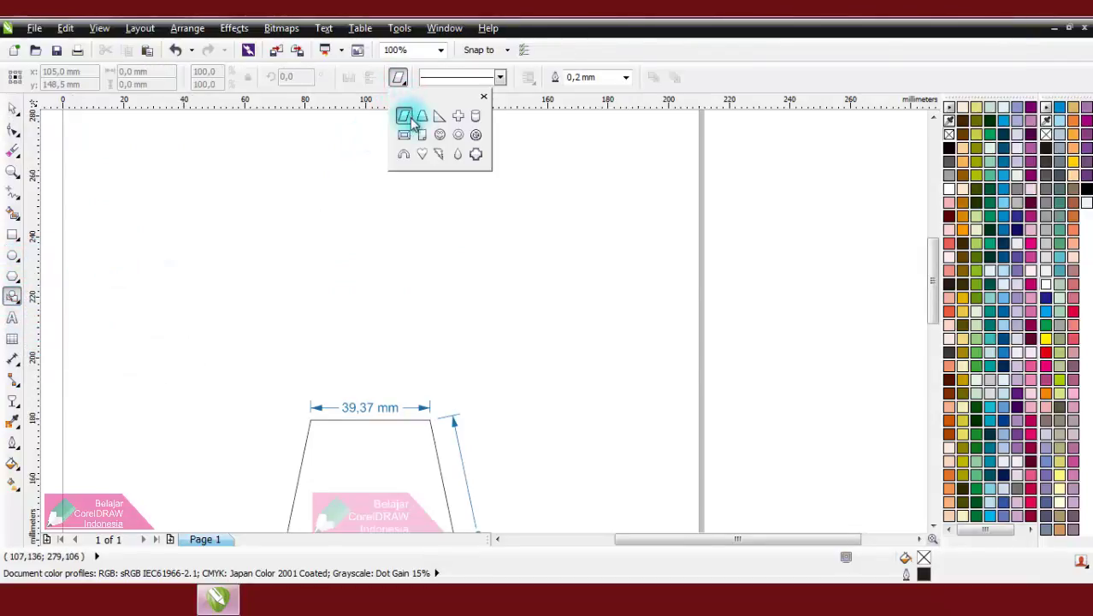
click(430, 114)
drag(369, 145, 695, 292)
scroll(495, 171, up, 1)
scroll(298, 227, down, 1)
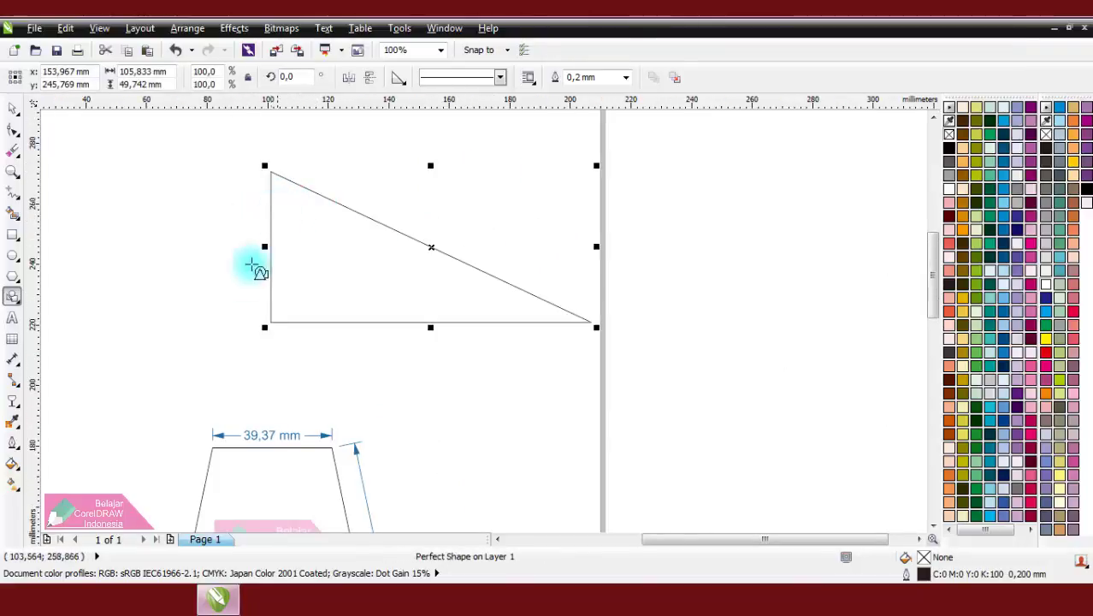
Try adding a parallel dimension directly on the triangle's bottom edge, and undo it.
click(14, 363)
click(38, 355)
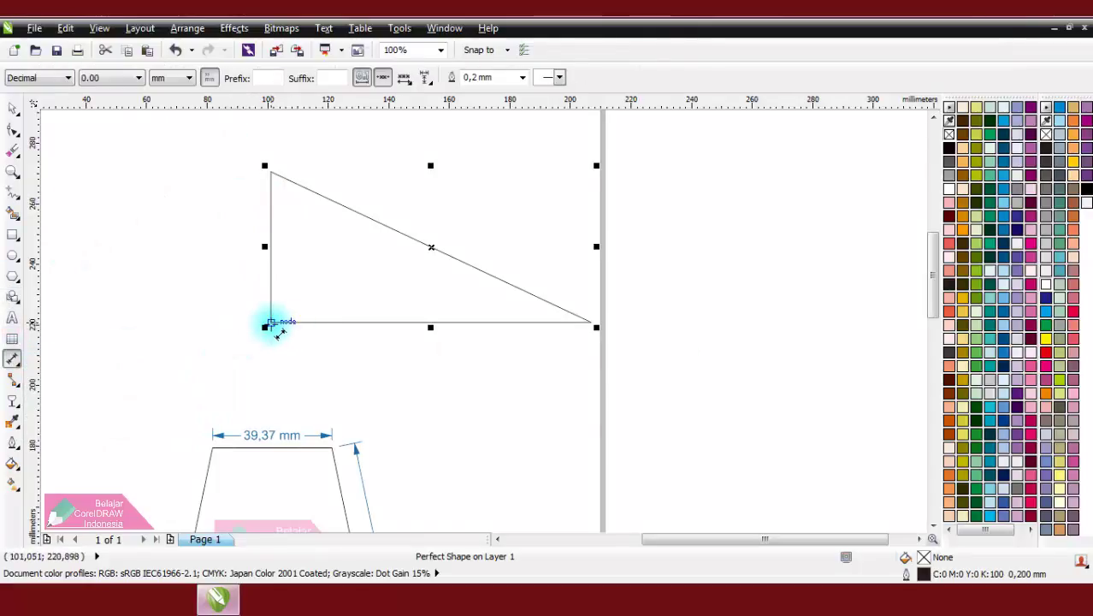
drag(272, 325, 586, 323)
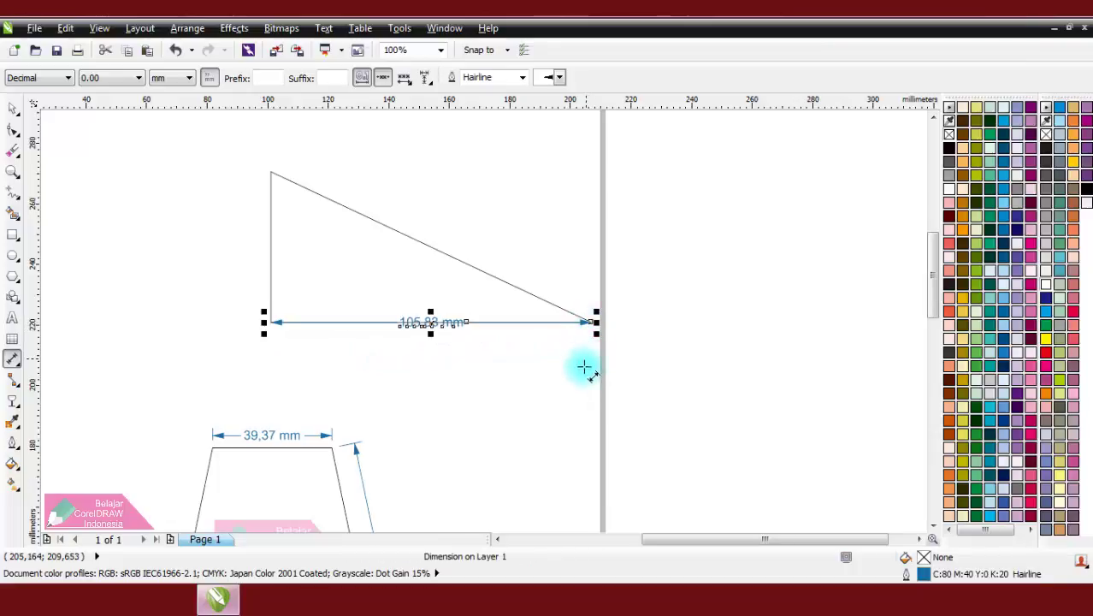
scroll(453, 323, up, 1)
key(ctrl+z)
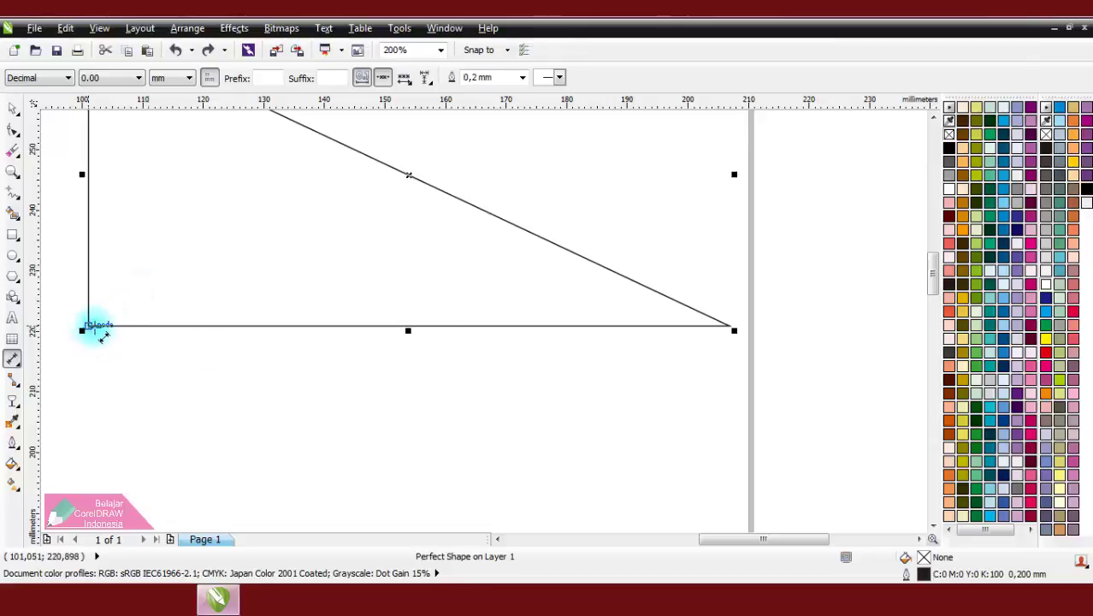
Add a parallel dimension along the right triangle's bottom edge, placed just below it.
drag(87, 327, 728, 326)
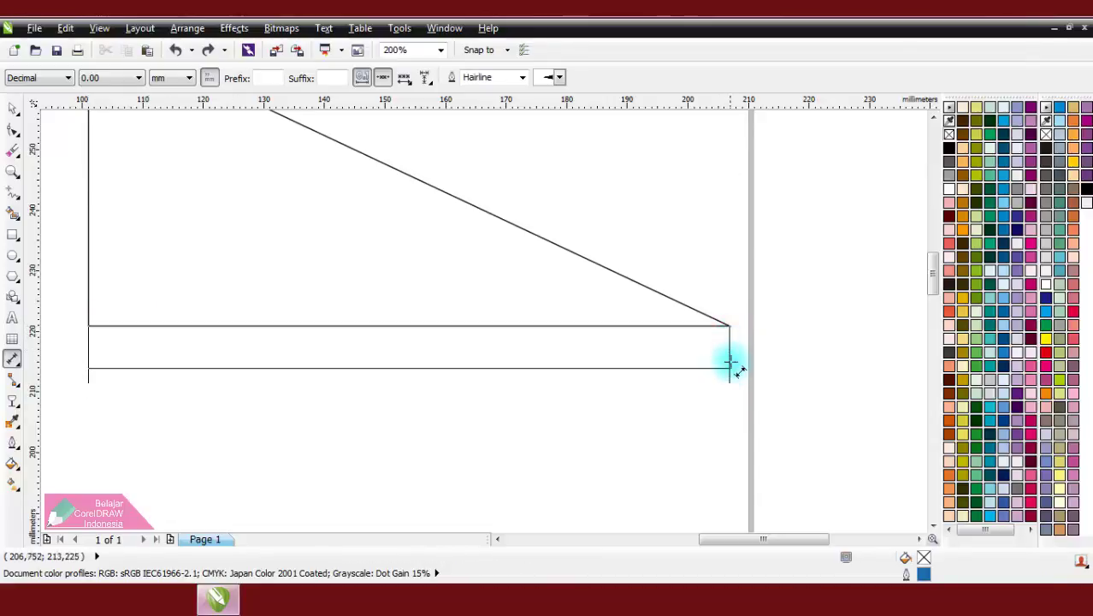
click(729, 389)
scroll(645, 372, down, 2)
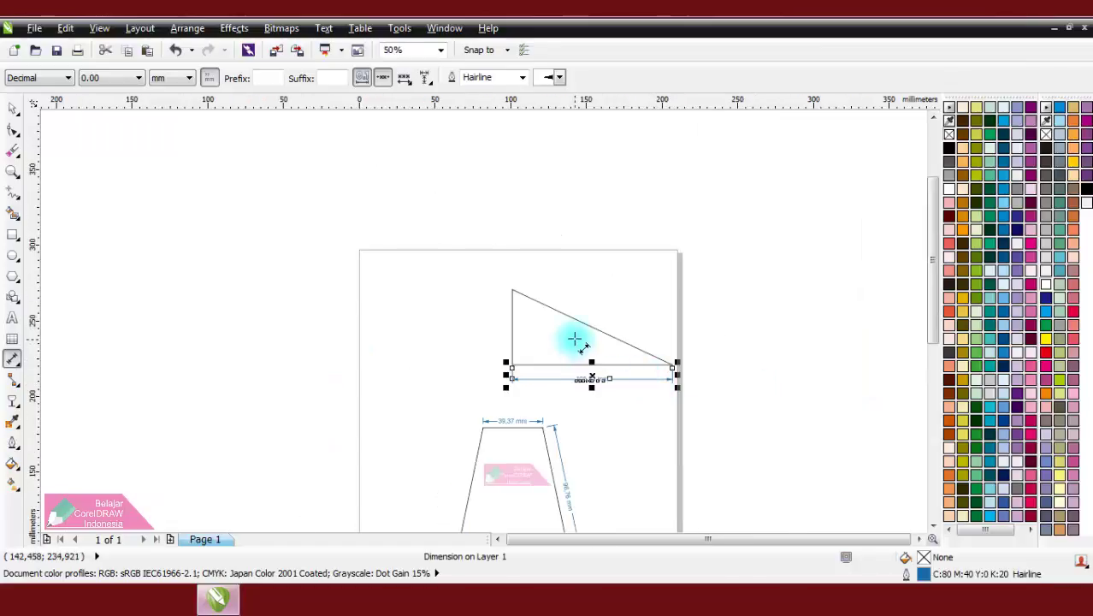
Add a parallel dimension along the triangle's vertical side, placed just outside the shape.
scroll(574, 308, up, 1)
scroll(451, 300, up, 1)
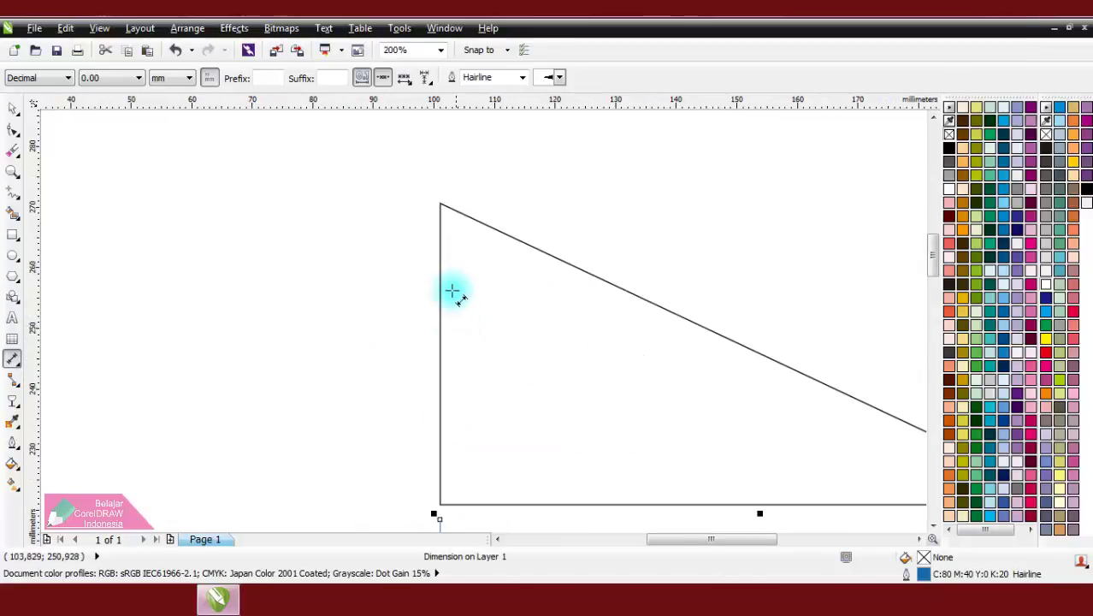
click(437, 344)
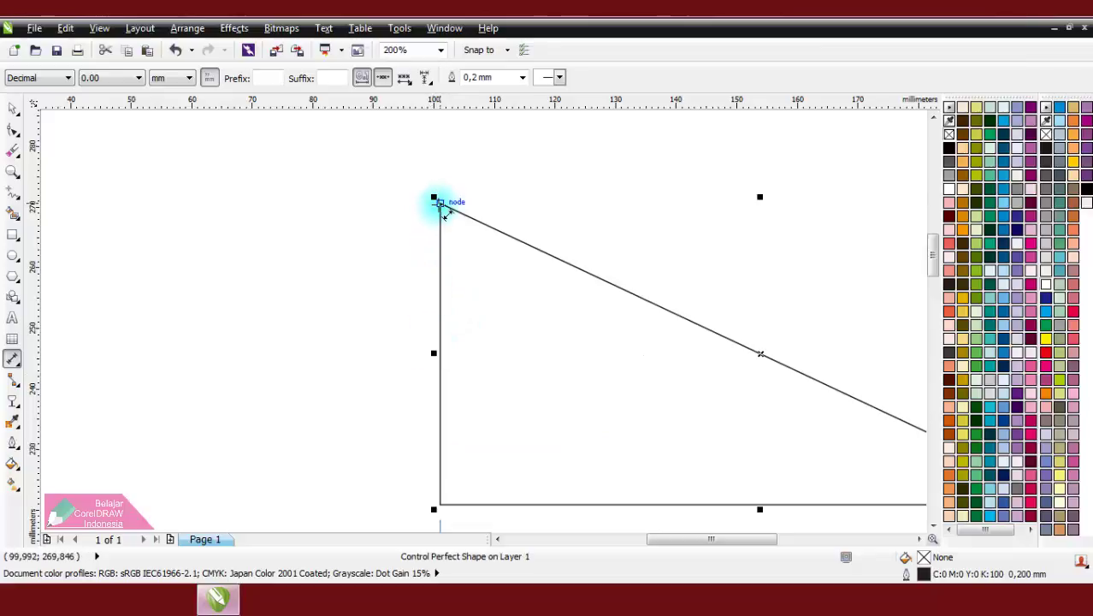
drag(440, 204, 439, 504)
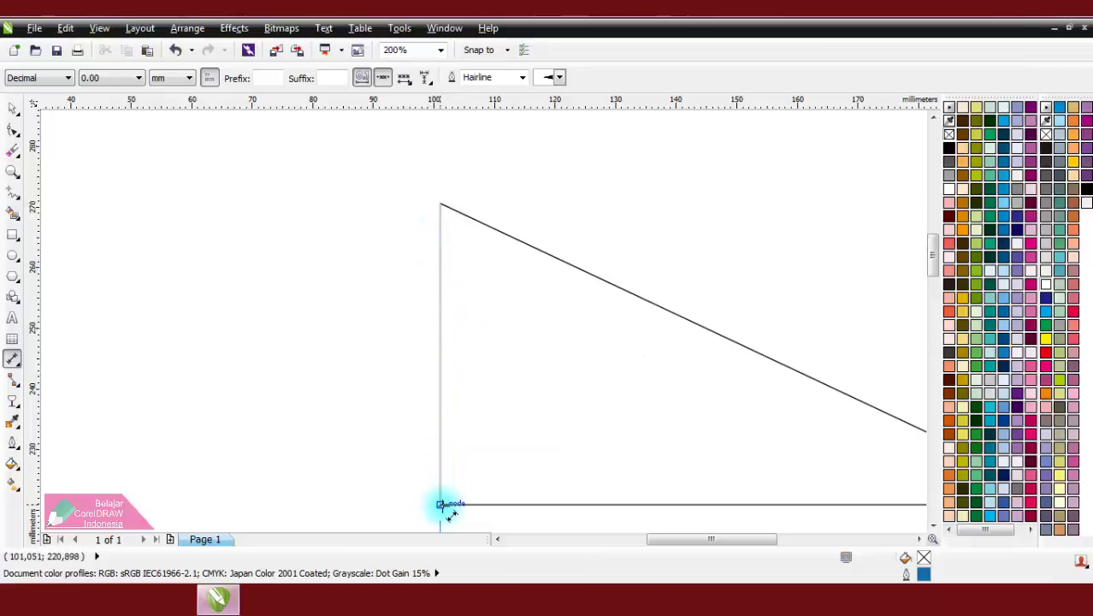
click(403, 505)
scroll(276, 329, down, 1)
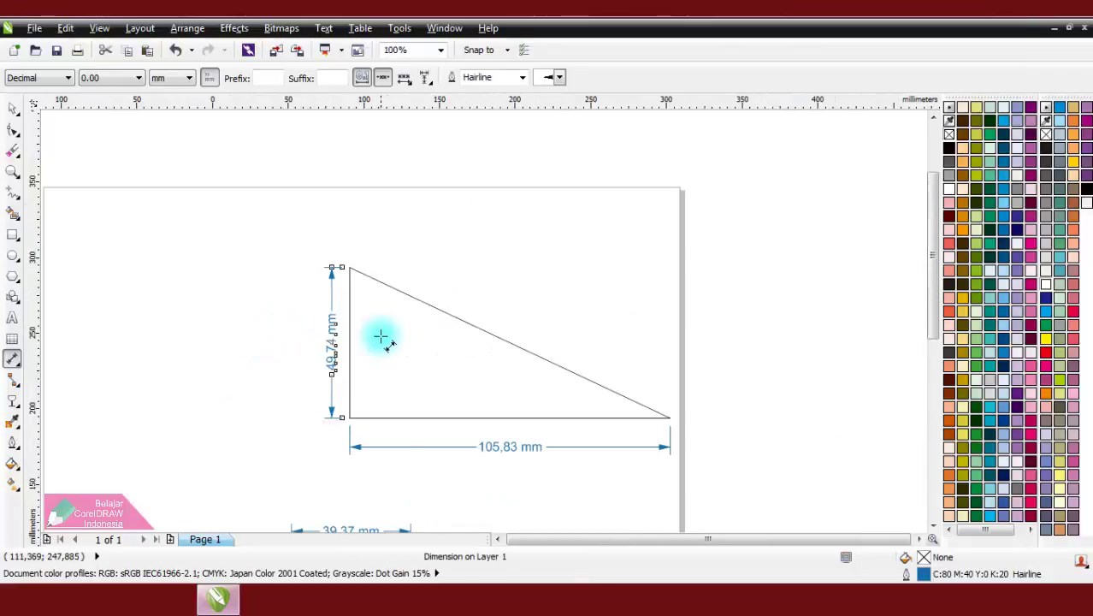
Draw a closed irregular eight-sided polygon about 350 mm wide, mostly to the right of the page, with straight Freehand segments.
scroll(429, 394, down, 1)
scroll(464, 476, down, 1)
scroll(288, 271, up, 2)
scroll(304, 315, down, 2)
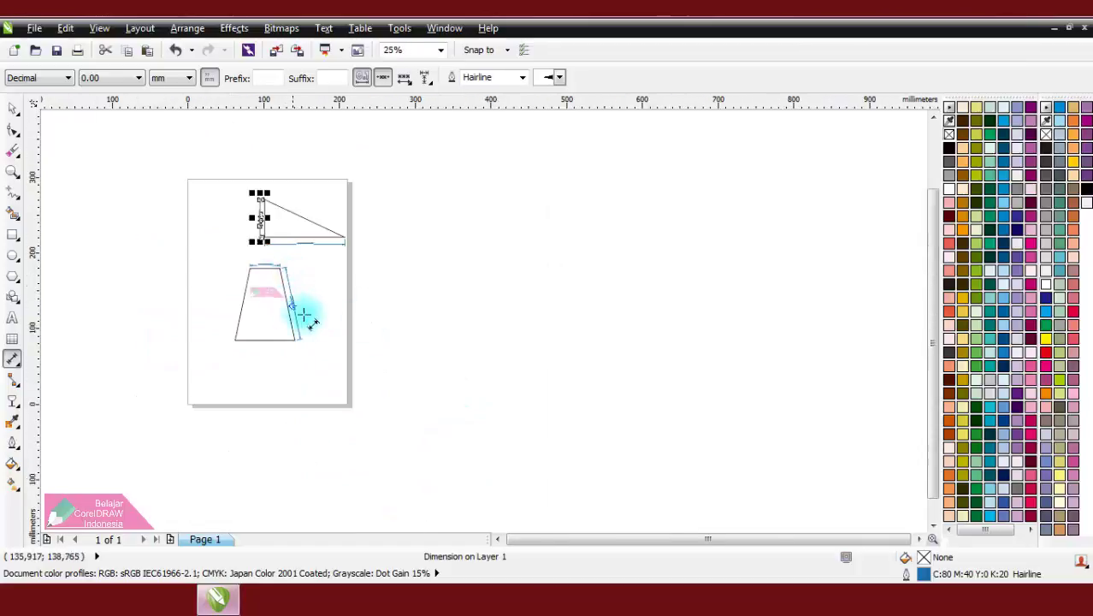
scroll(484, 275, up, 1)
click(19, 197)
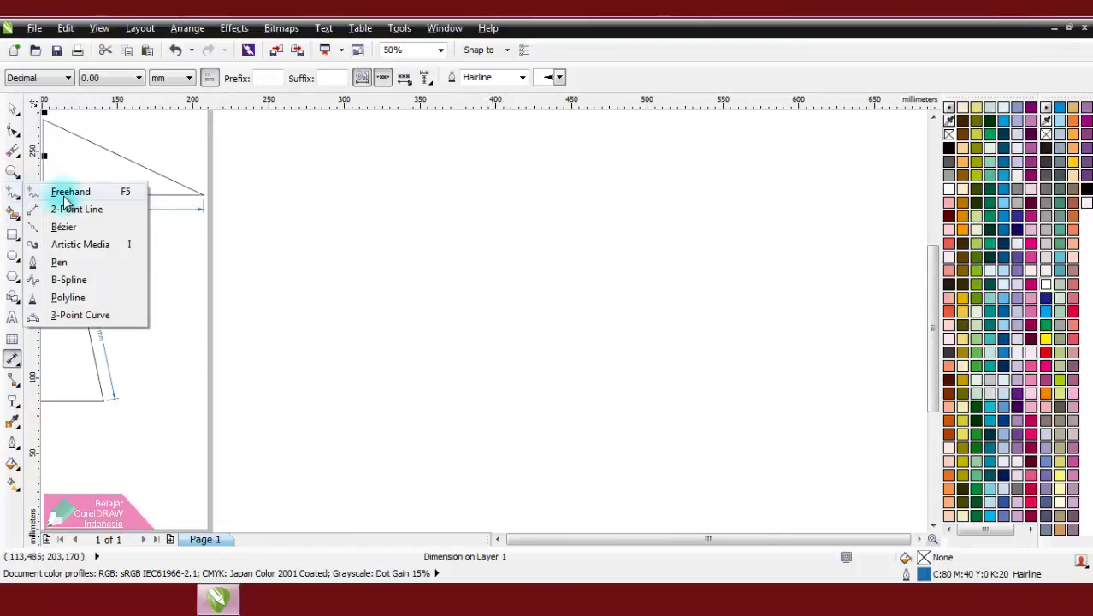
click(68, 188)
click(307, 347)
click(436, 189)
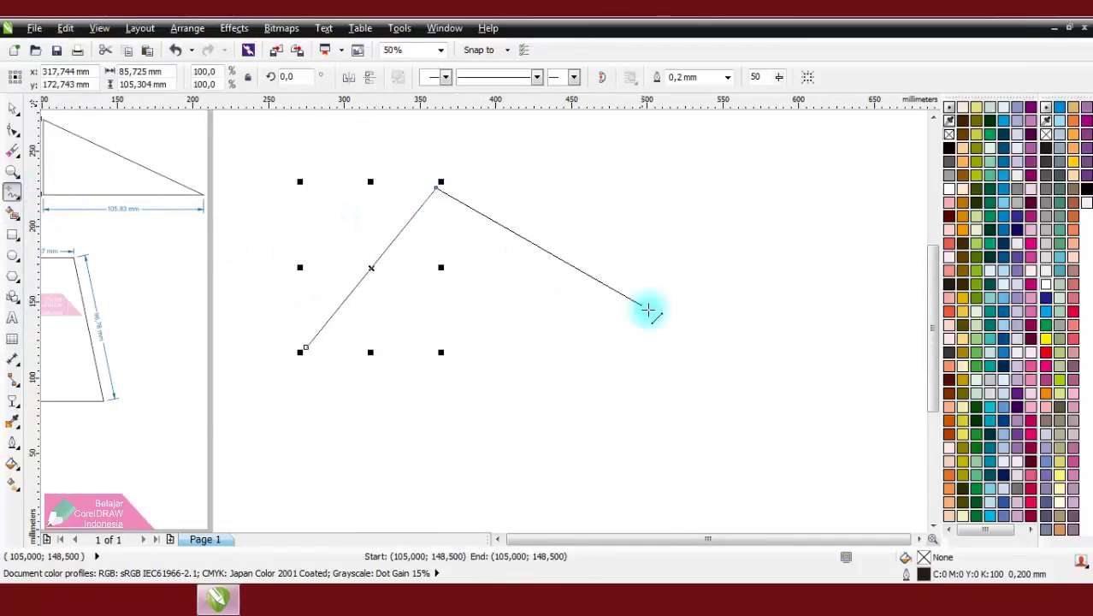
click(682, 341)
click(516, 517)
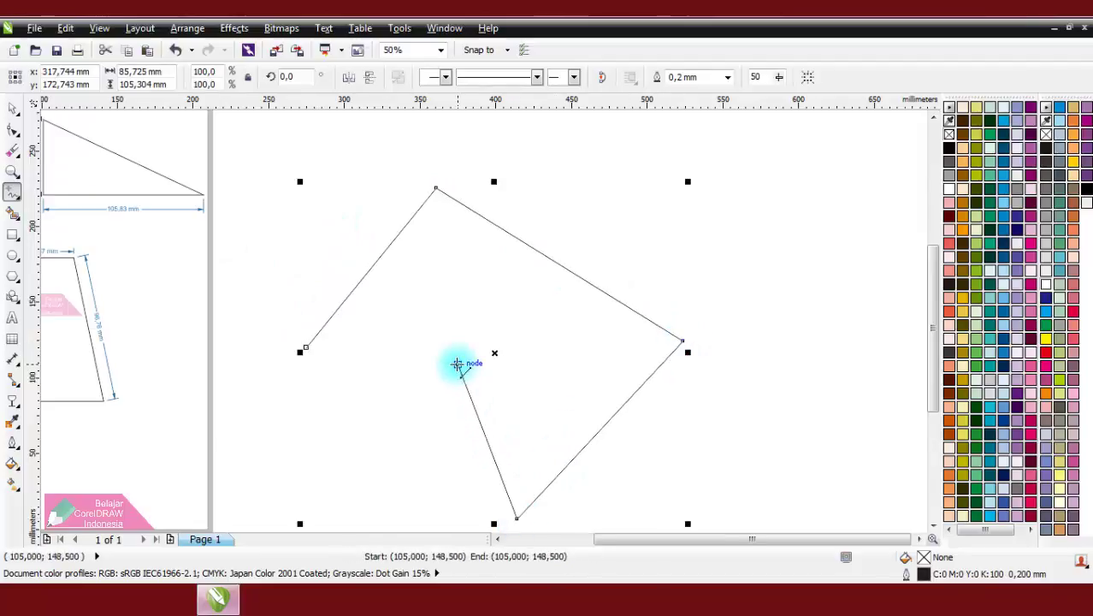
click(456, 365)
click(341, 490)
click(152, 472)
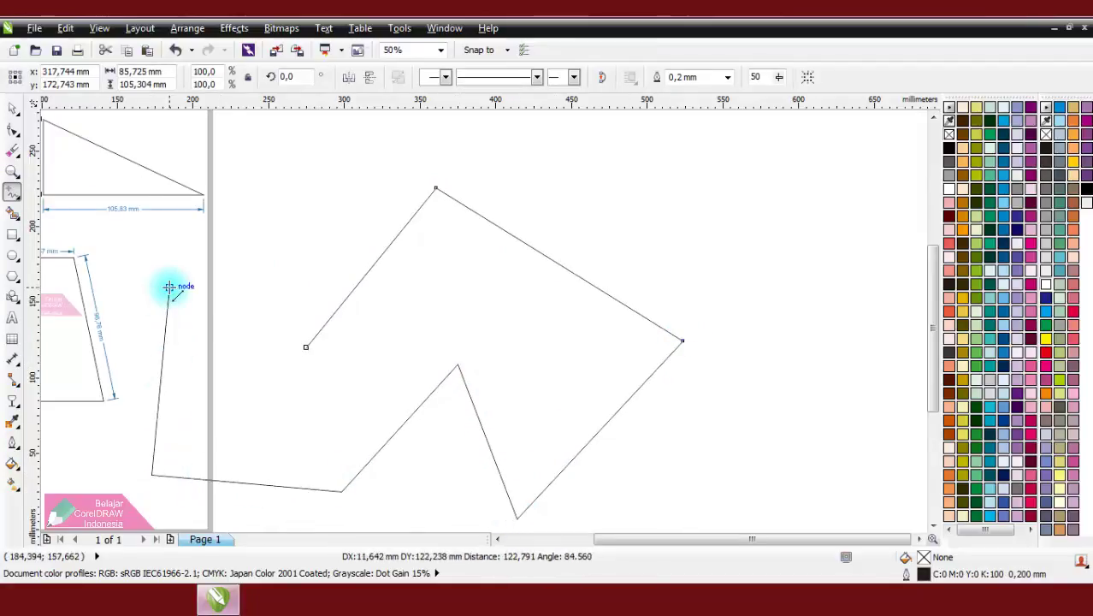
click(169, 288)
click(306, 347)
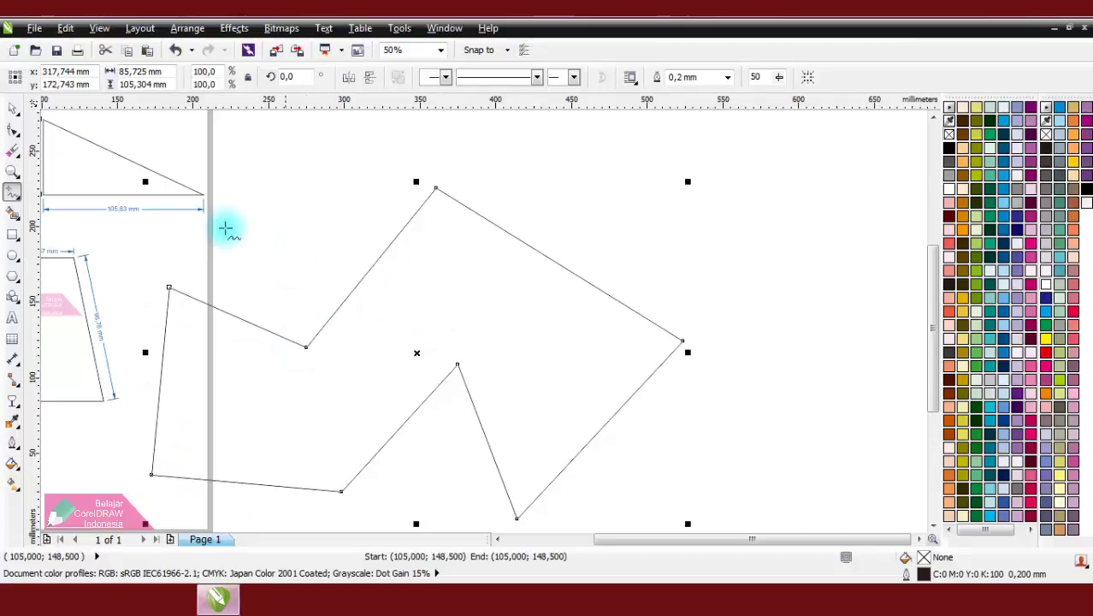
Add a parallel dimension along the polygon's short sloping upper-left edge, placed above it.
click(13, 360)
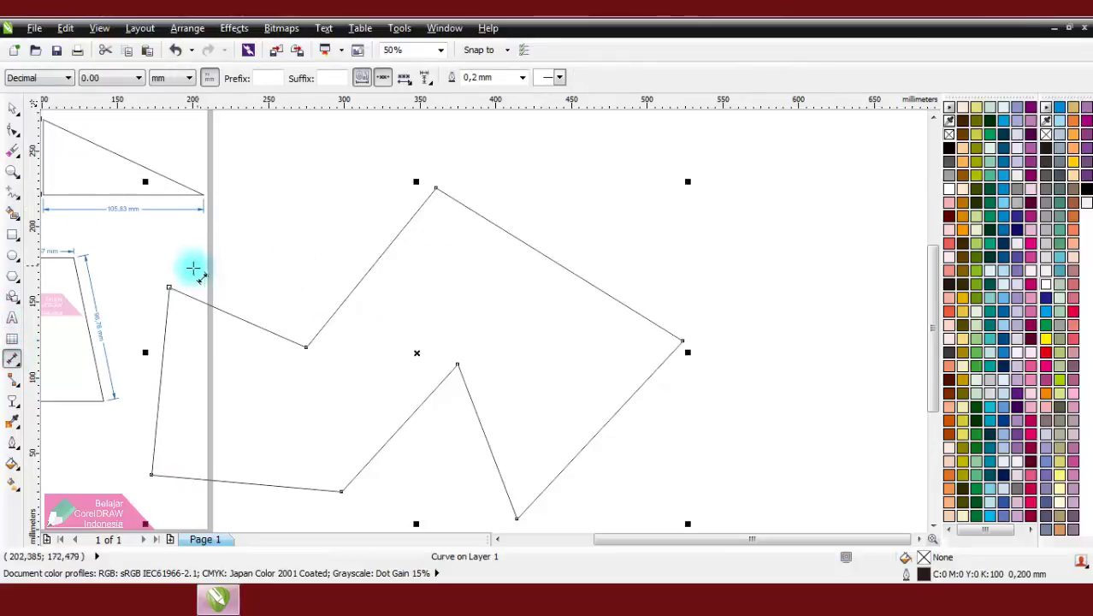
drag(169, 288, 306, 346)
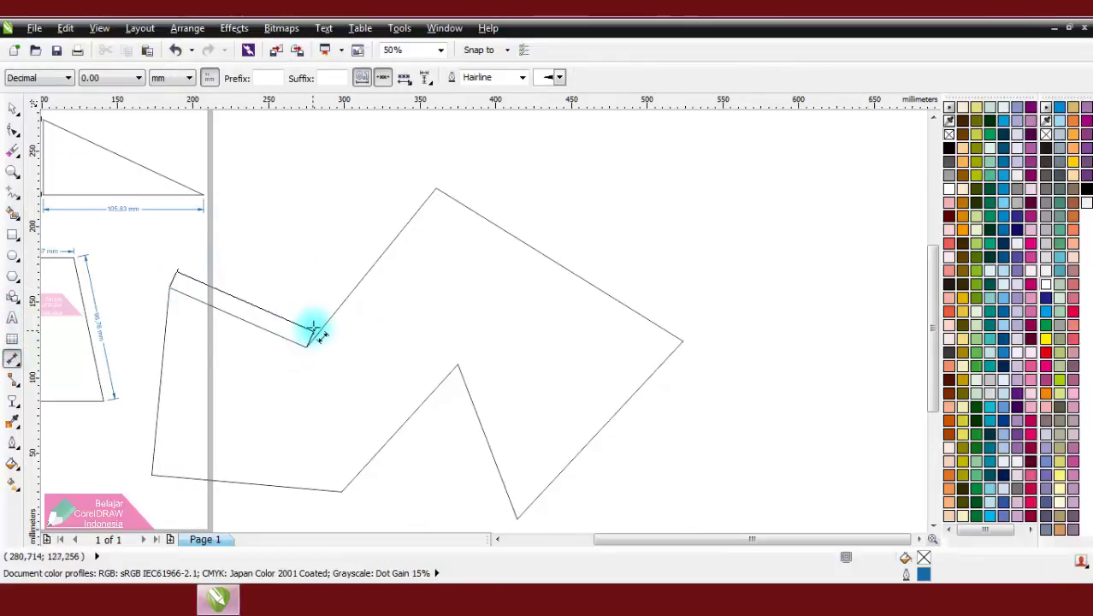
click(319, 312)
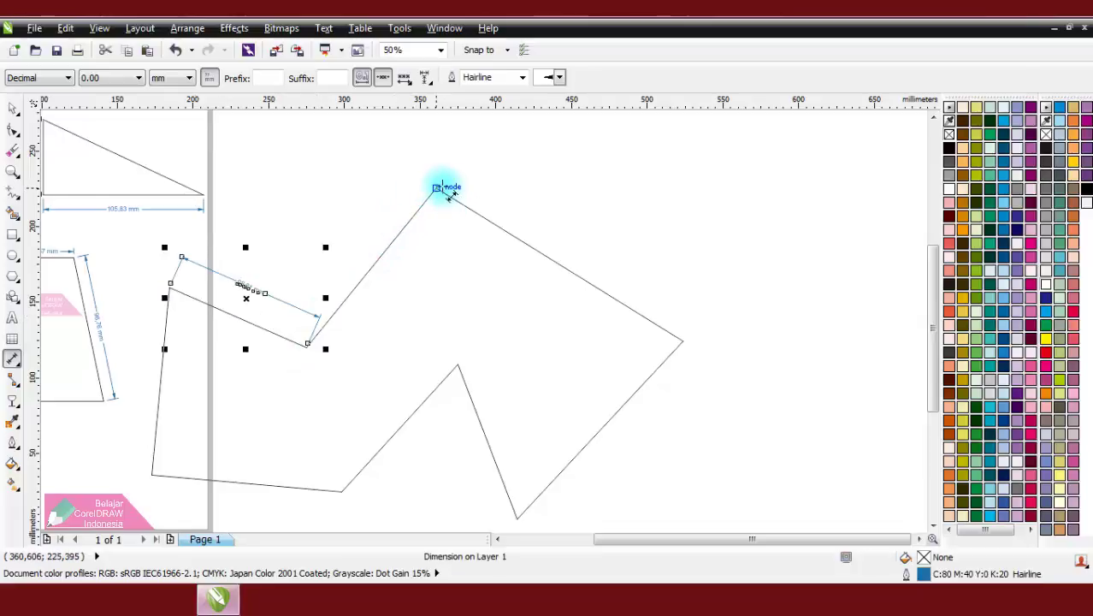
Add a parallel dimension along the polygon's long upper-right edge, placed outside the shape.
drag(436, 187, 592, 306)
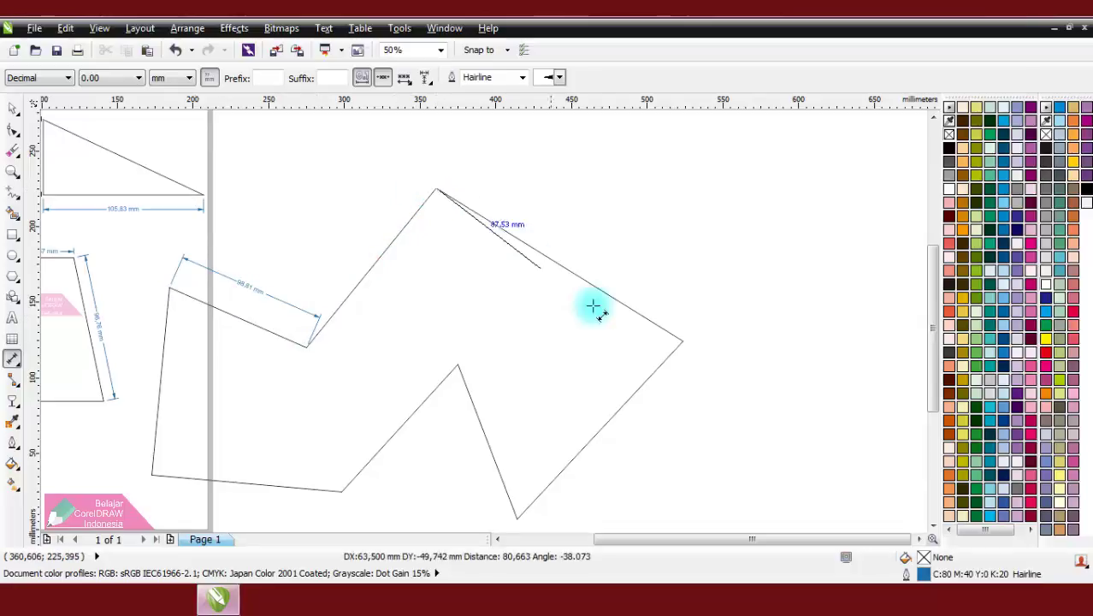
click(689, 339)
click(597, 224)
scroll(556, 313, down, 2)
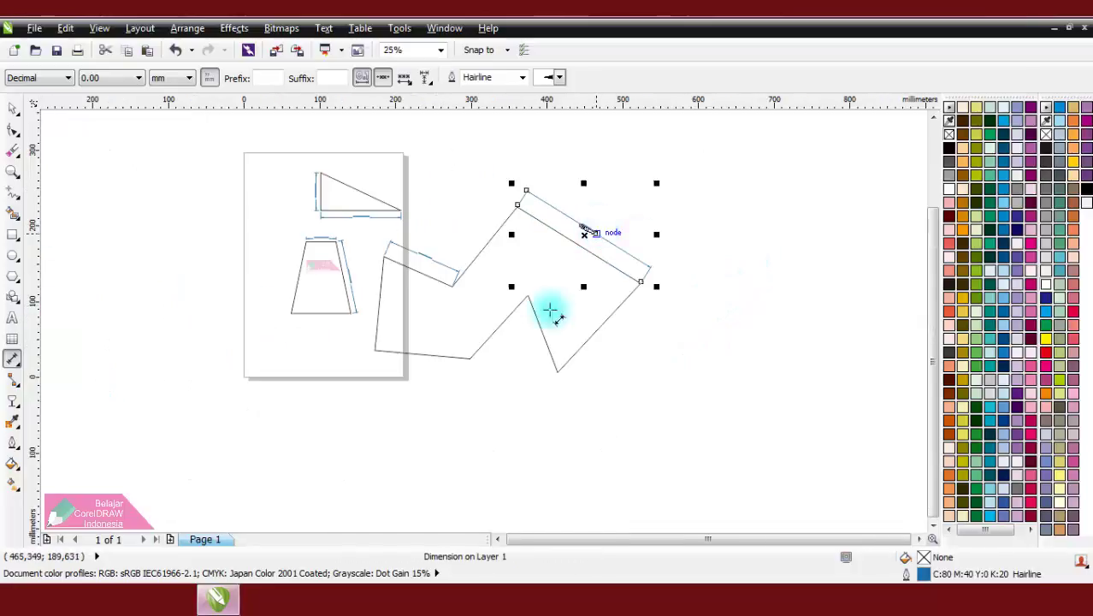
Add a parallel dimension along the left edge of the polygon's lower notch, placed inside the notch opening.
scroll(500, 360, up, 4)
scroll(402, 375, down, 2)
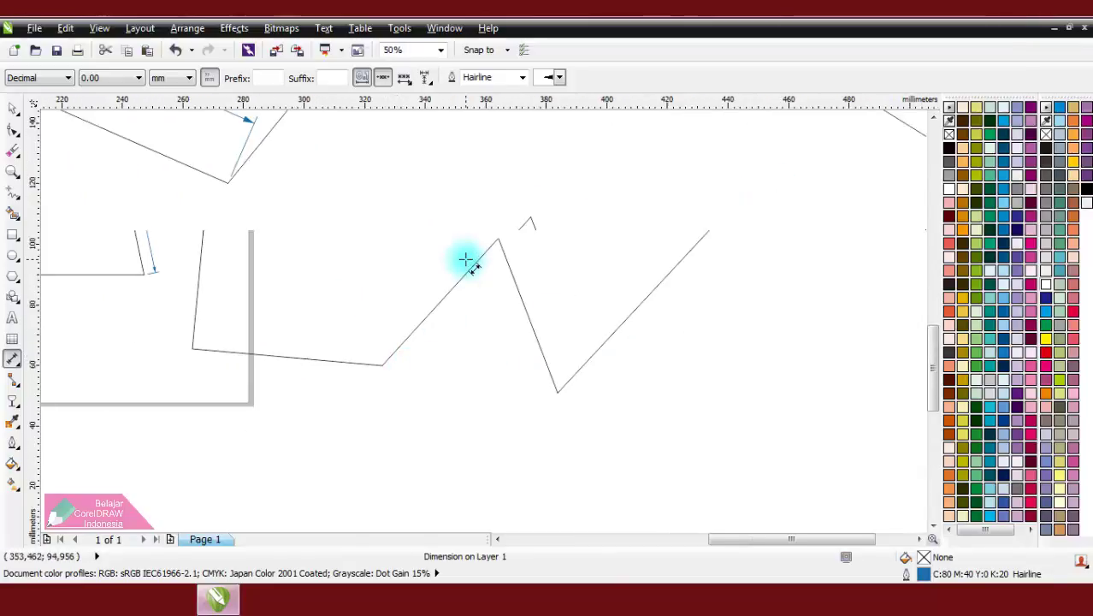
scroll(300, 479, up, 3)
click(299, 471)
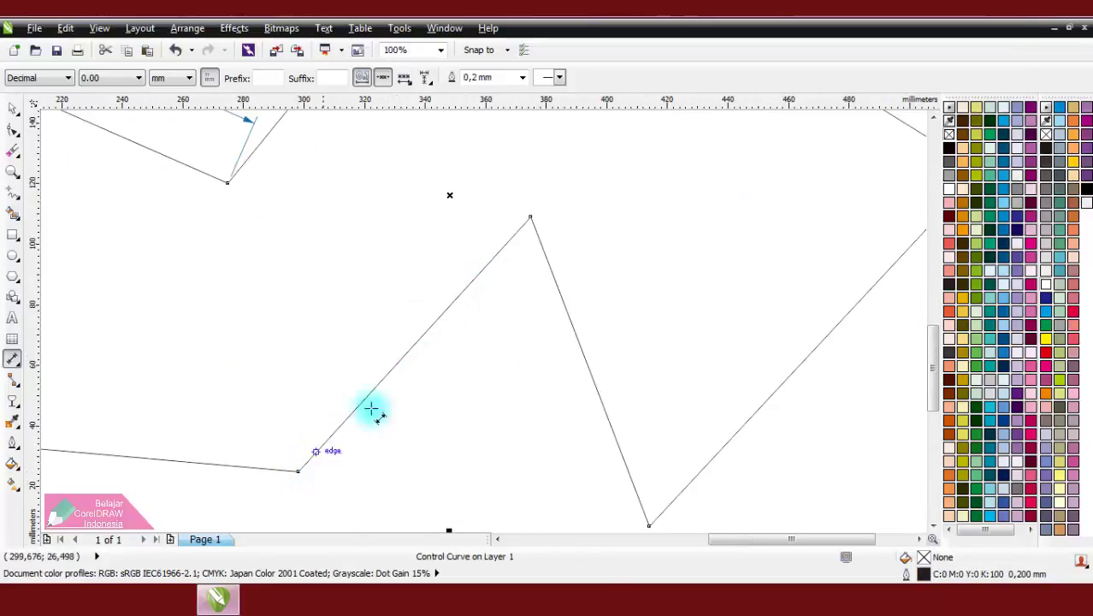
click(530, 219)
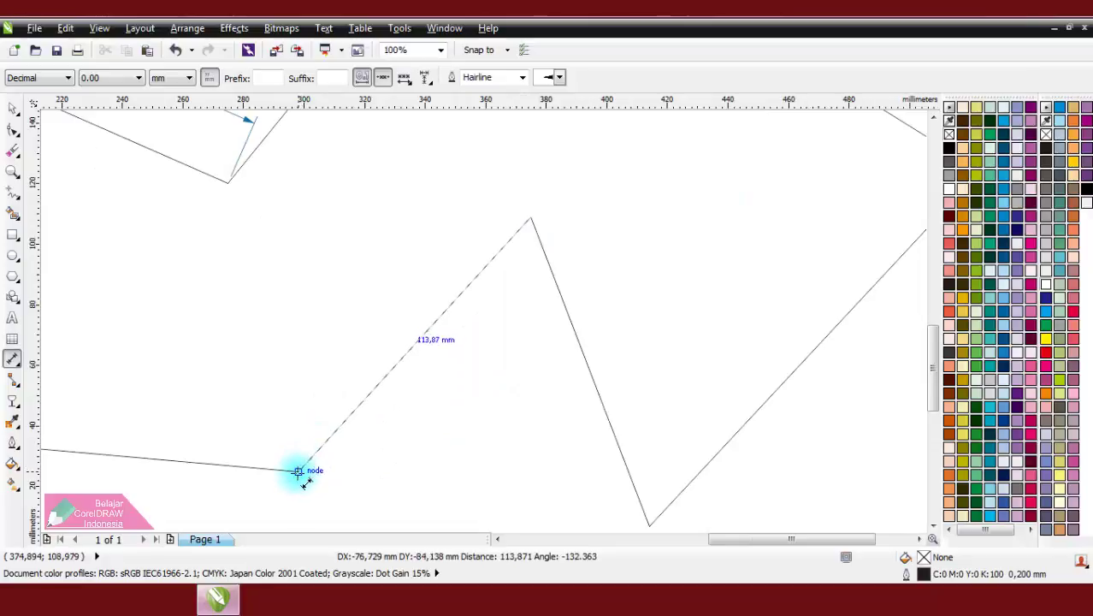
click(302, 466)
click(335, 502)
scroll(524, 287, down, 1)
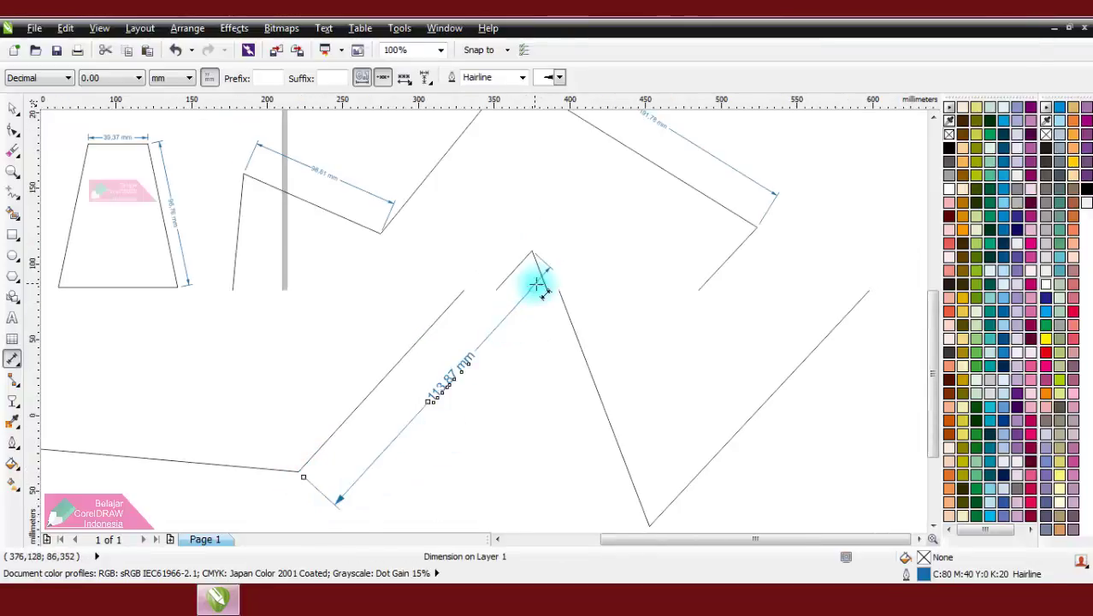
Add a parallel dimension along the right edge of the polygon's lower notch, offset to its left.
click(532, 253)
click(590, 404)
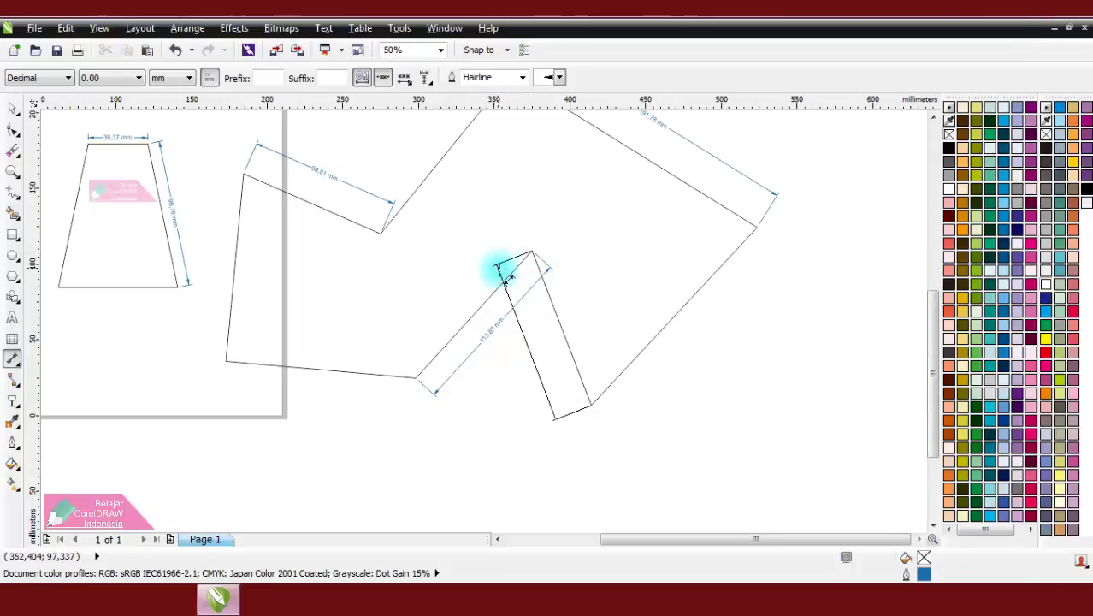
click(530, 280)
Deselect everything and examine the side dimensions on the polygon, triangle and trapezoid.
scroll(519, 291, up, 1)
scroll(519, 291, down, 2)
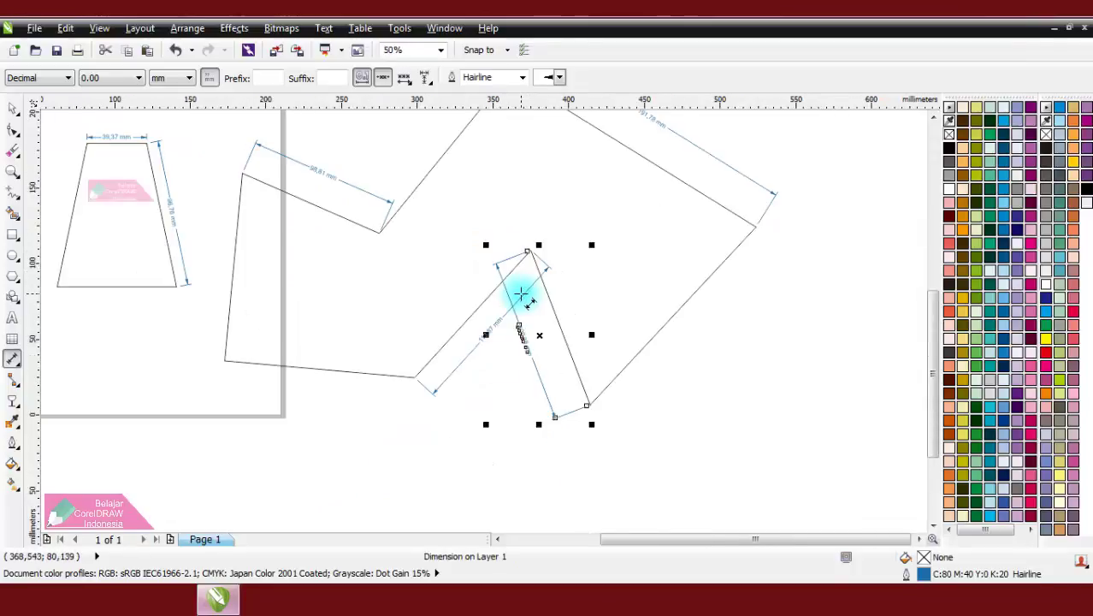
scroll(518, 186, up, 1)
scroll(455, 257, down, 1)
scroll(425, 317, up, 1)
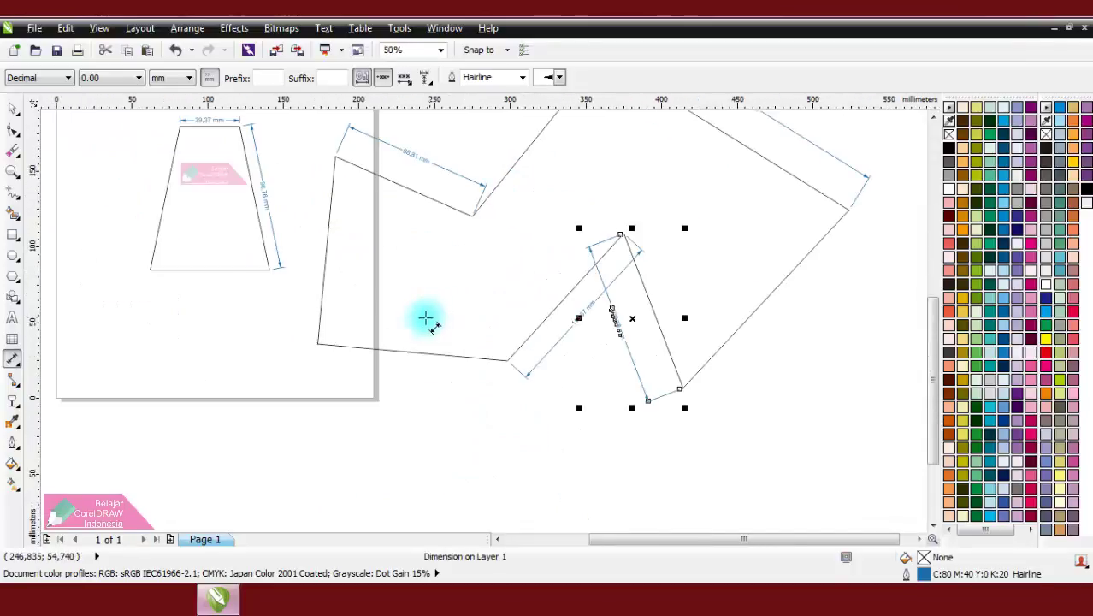
scroll(334, 166, up, 1)
scroll(292, 312, down, 2)
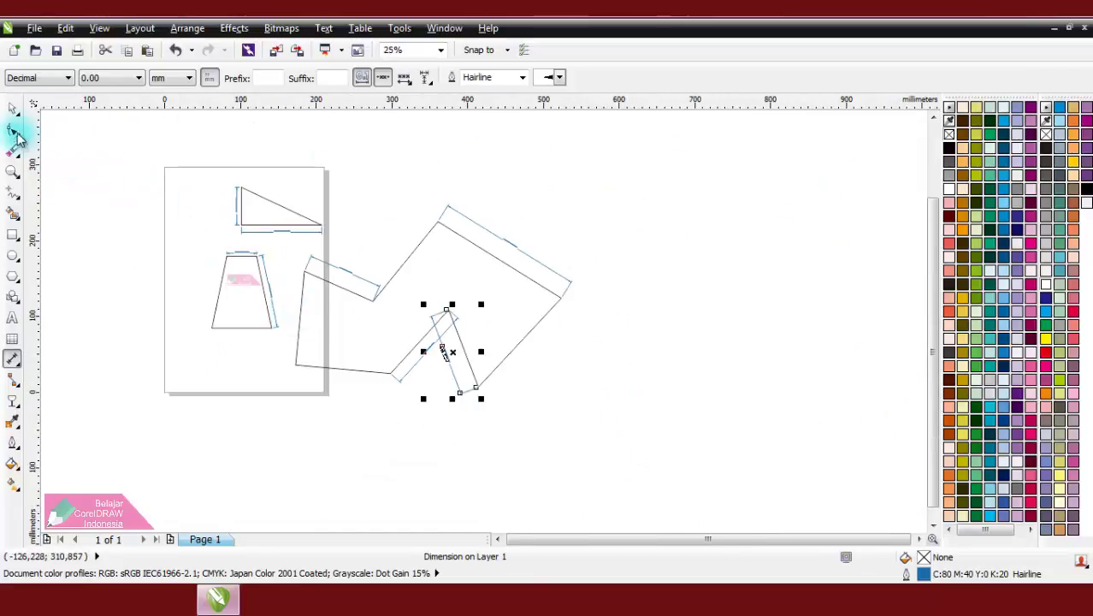
click(12, 108)
click(82, 167)
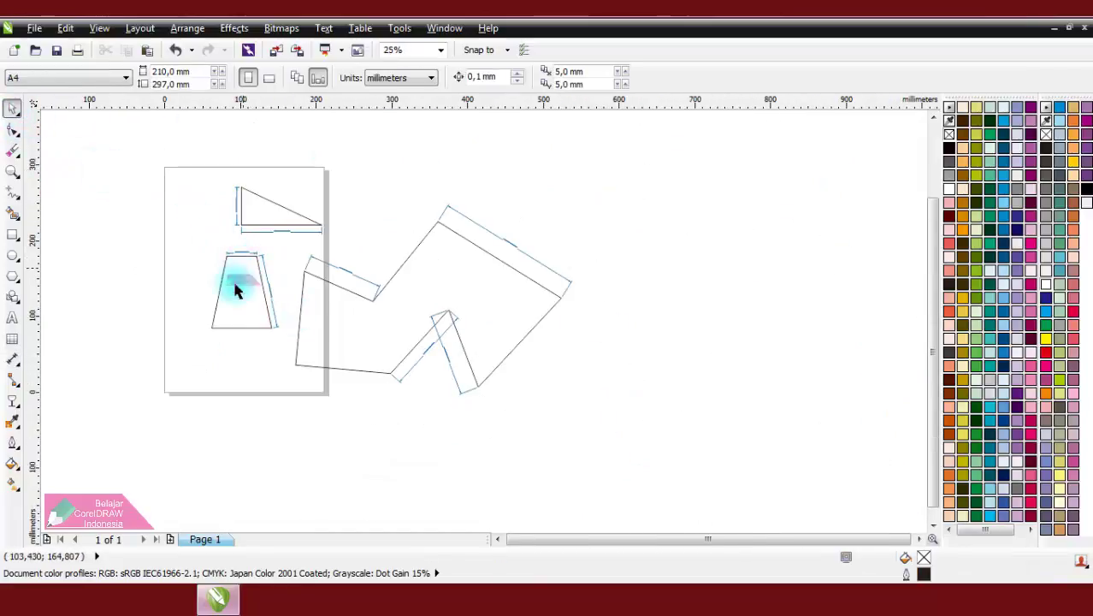
scroll(213, 238, up, 1)
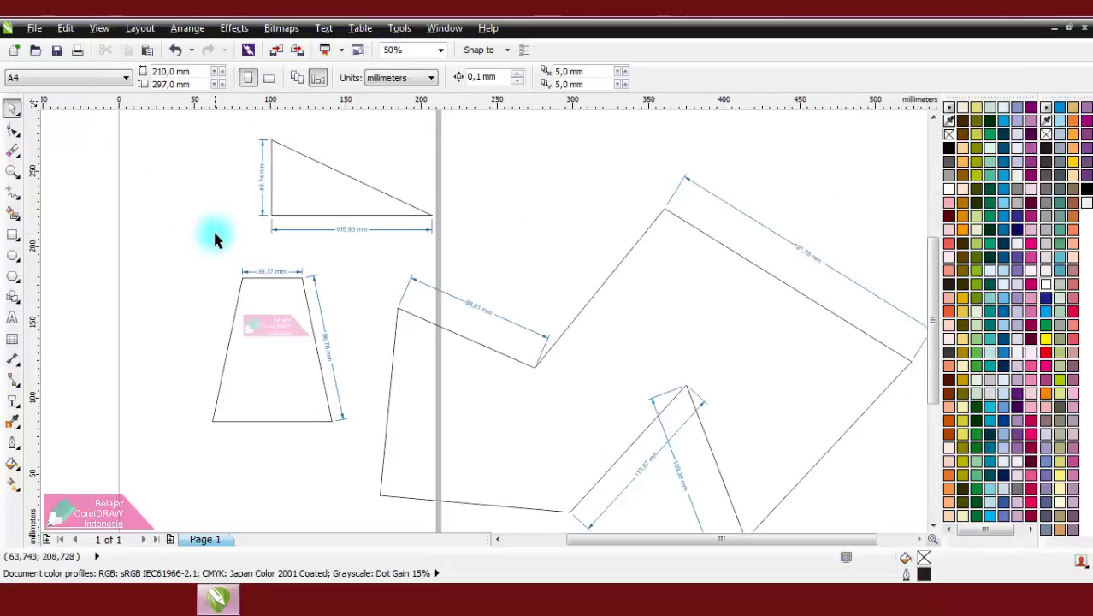
scroll(278, 212, up, 2)
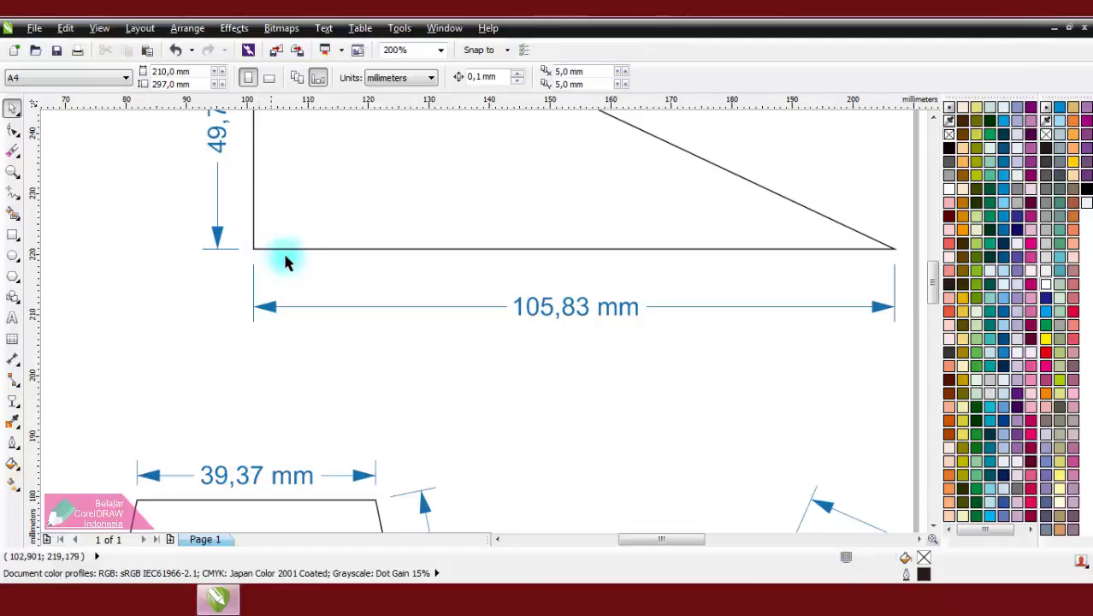
scroll(291, 257, down, 4)
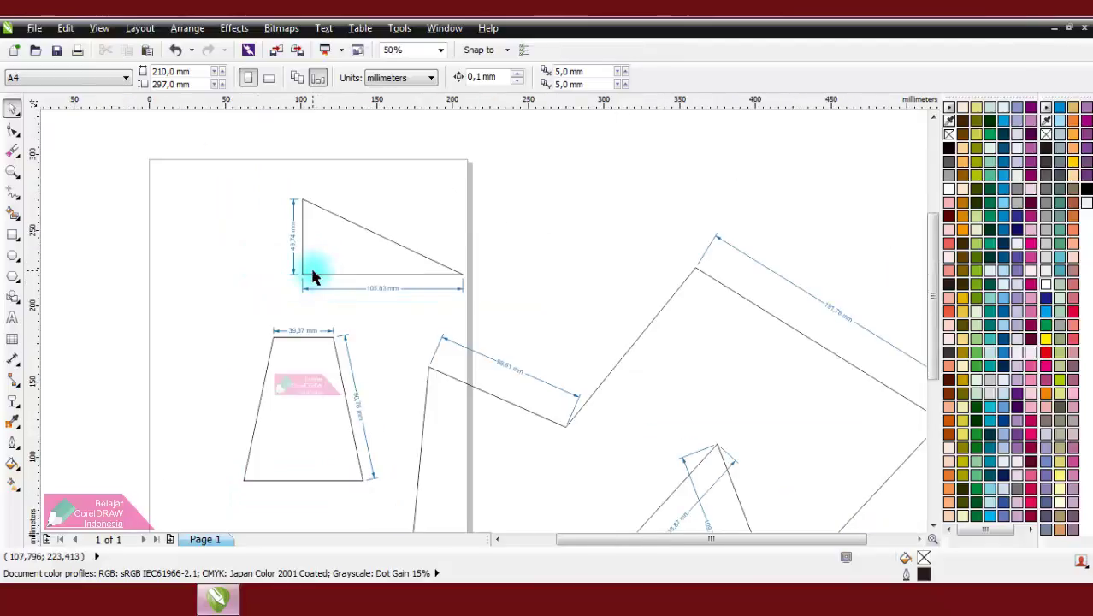